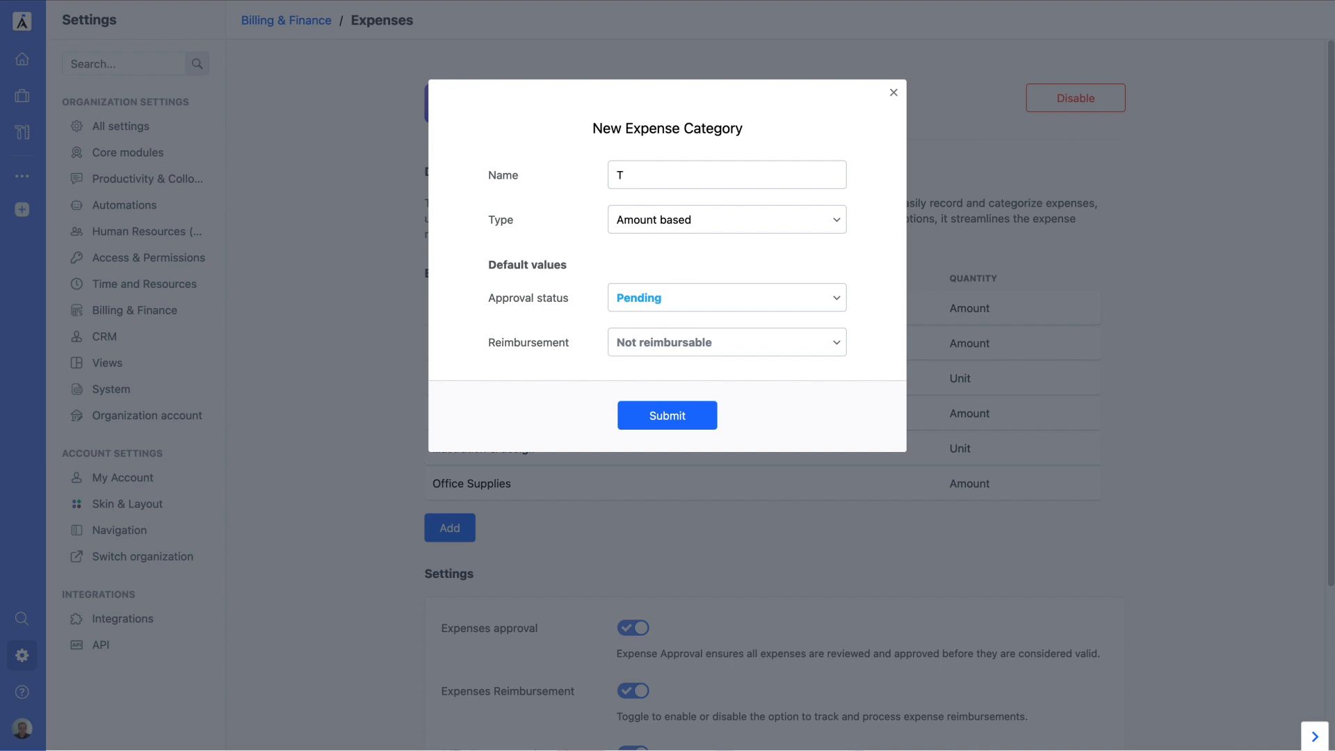
# Step: Make the Travel category unit based with unit 'km' at 0.20 per unit, and save it
pyautogui.click(658, 217)
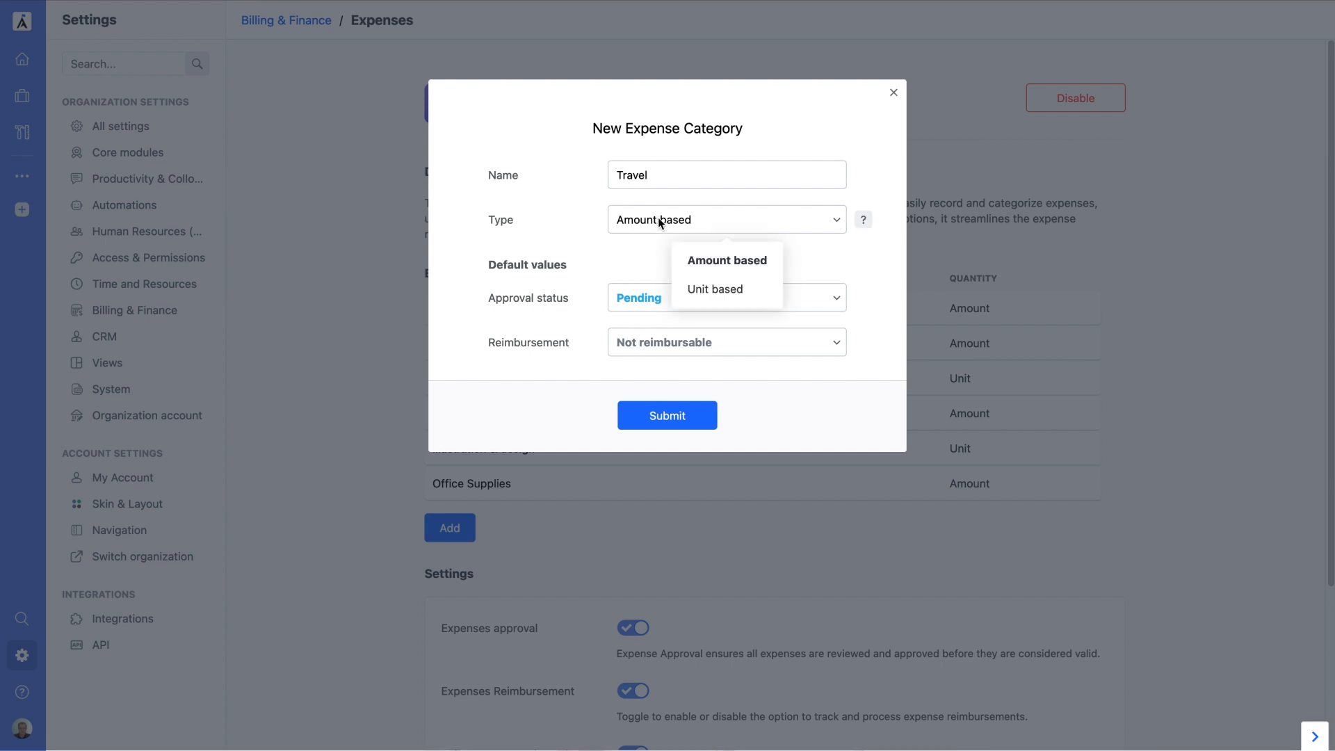
pyautogui.click(715, 288)
pyautogui.write('km')
pyautogui.click(696, 310)
pyautogui.write('0.20')
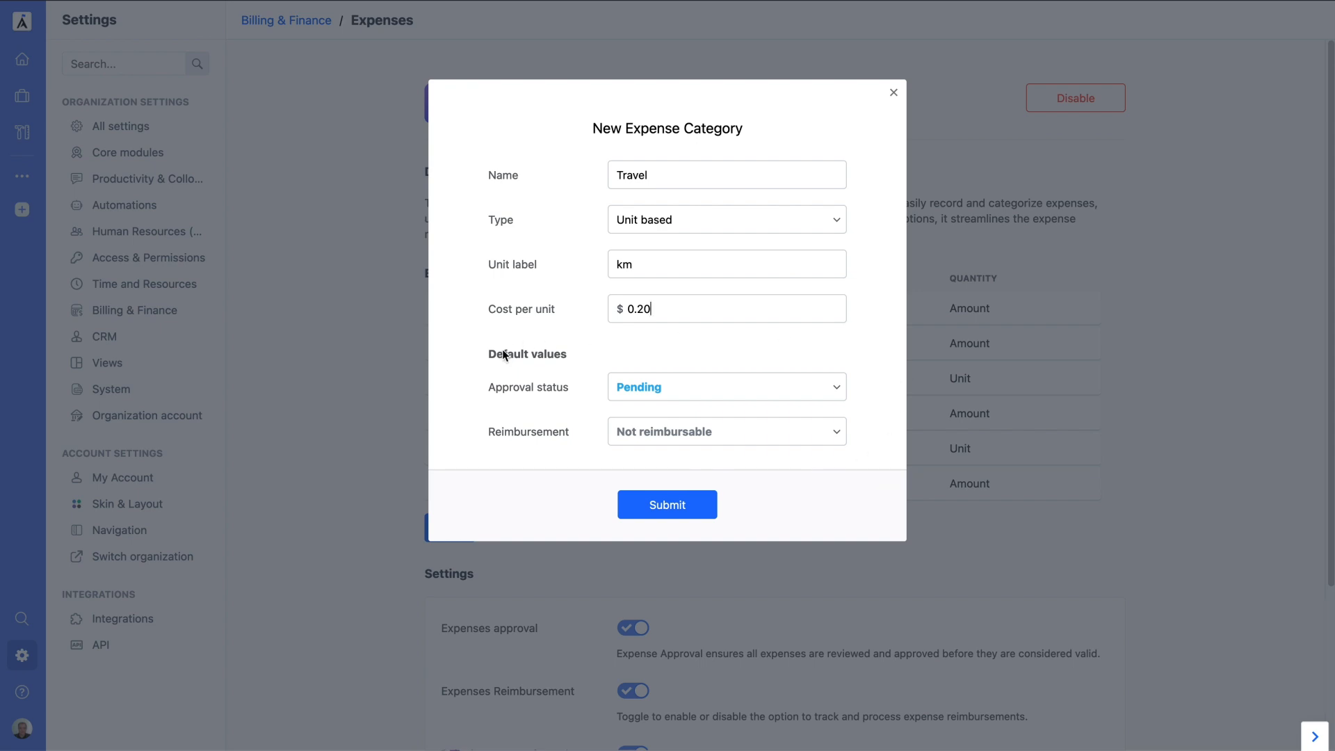
pyautogui.click(662, 506)
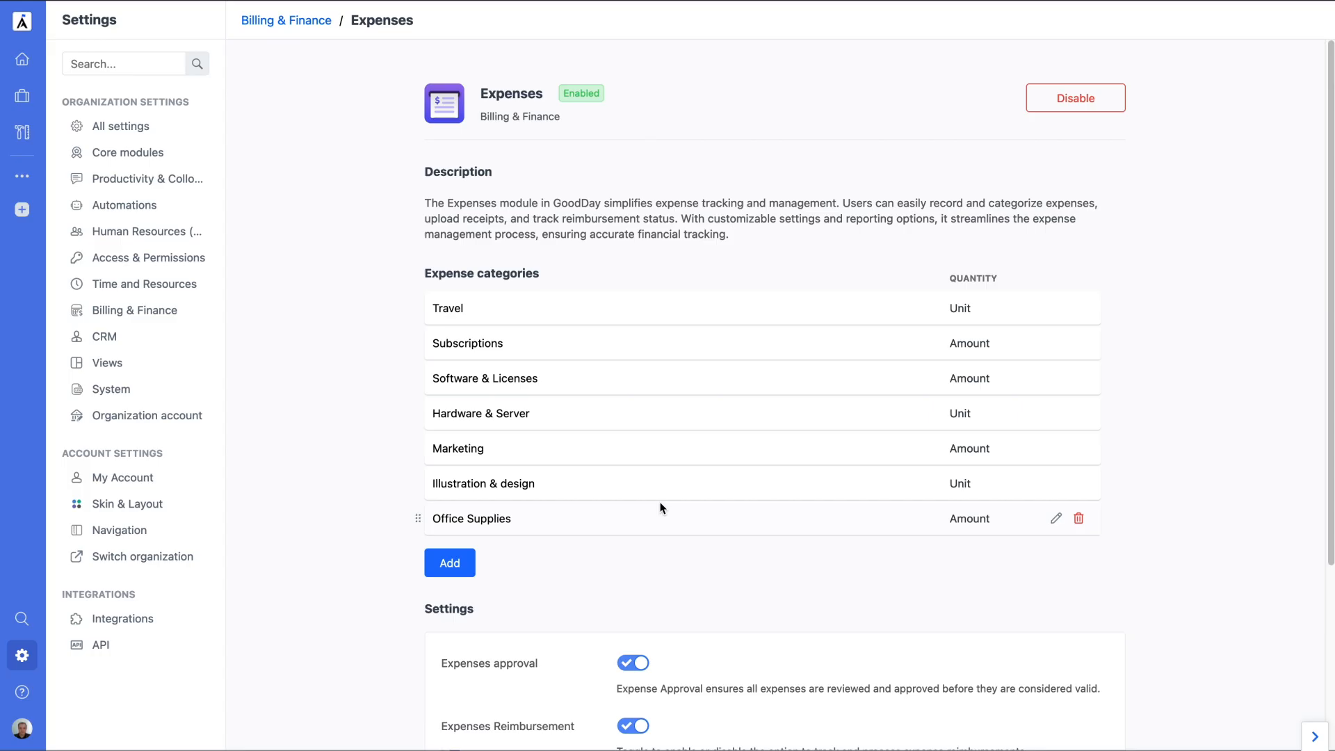
pyautogui.scroll(-5, 657, 516)
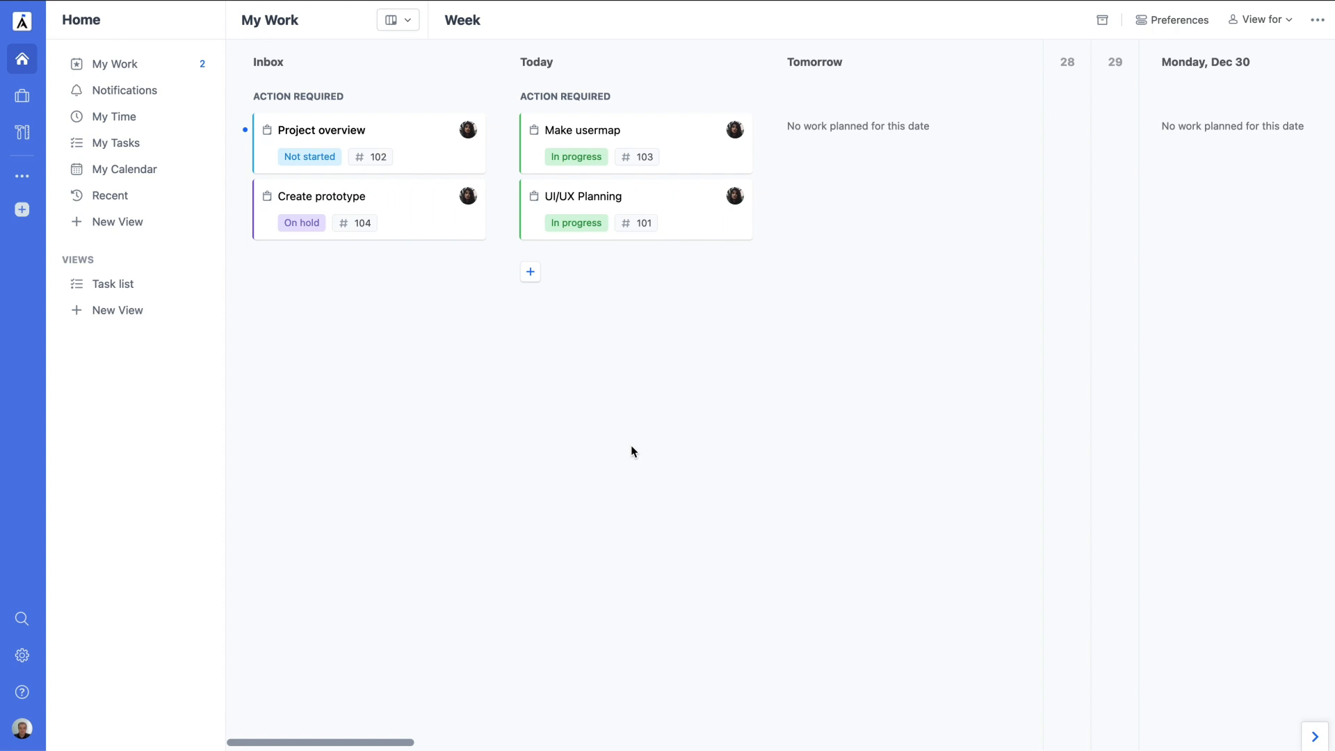
# Step: Add an Expenses view to the Apex Tech project
pyautogui.click(22, 96)
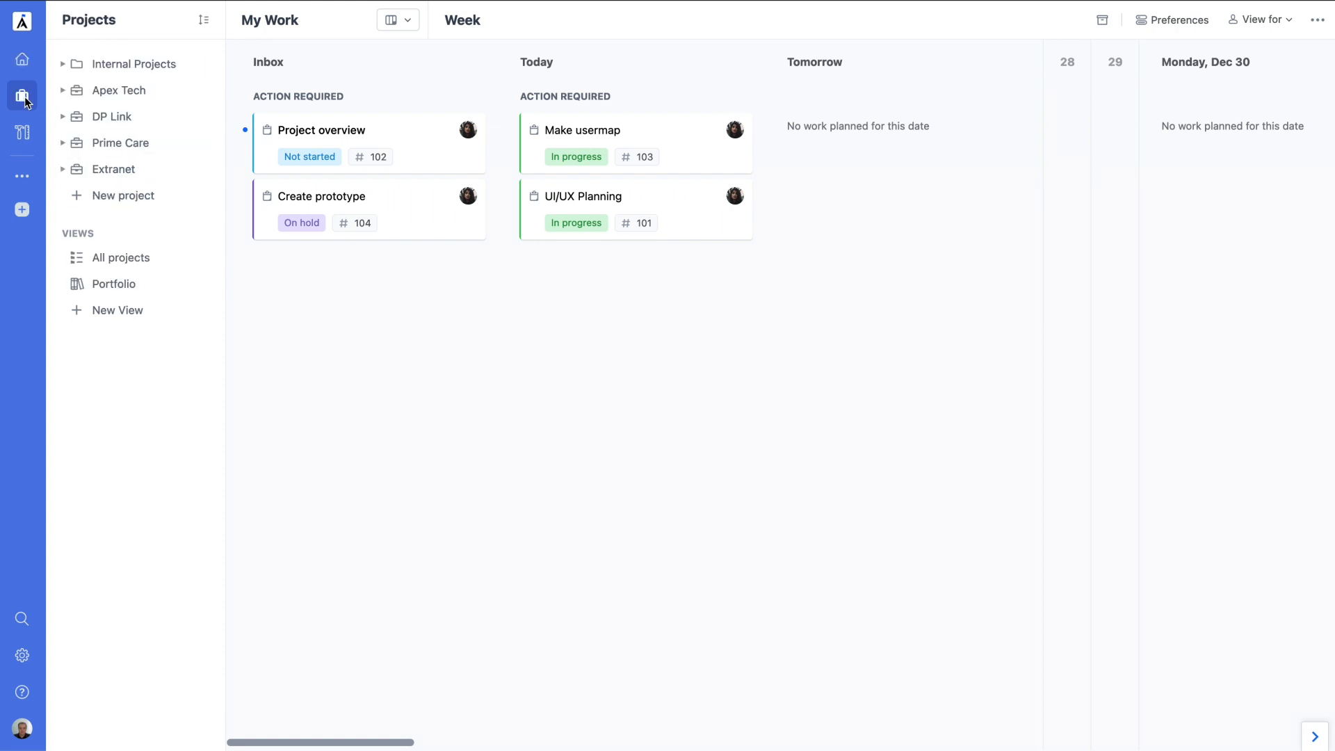
pyautogui.click(120, 90)
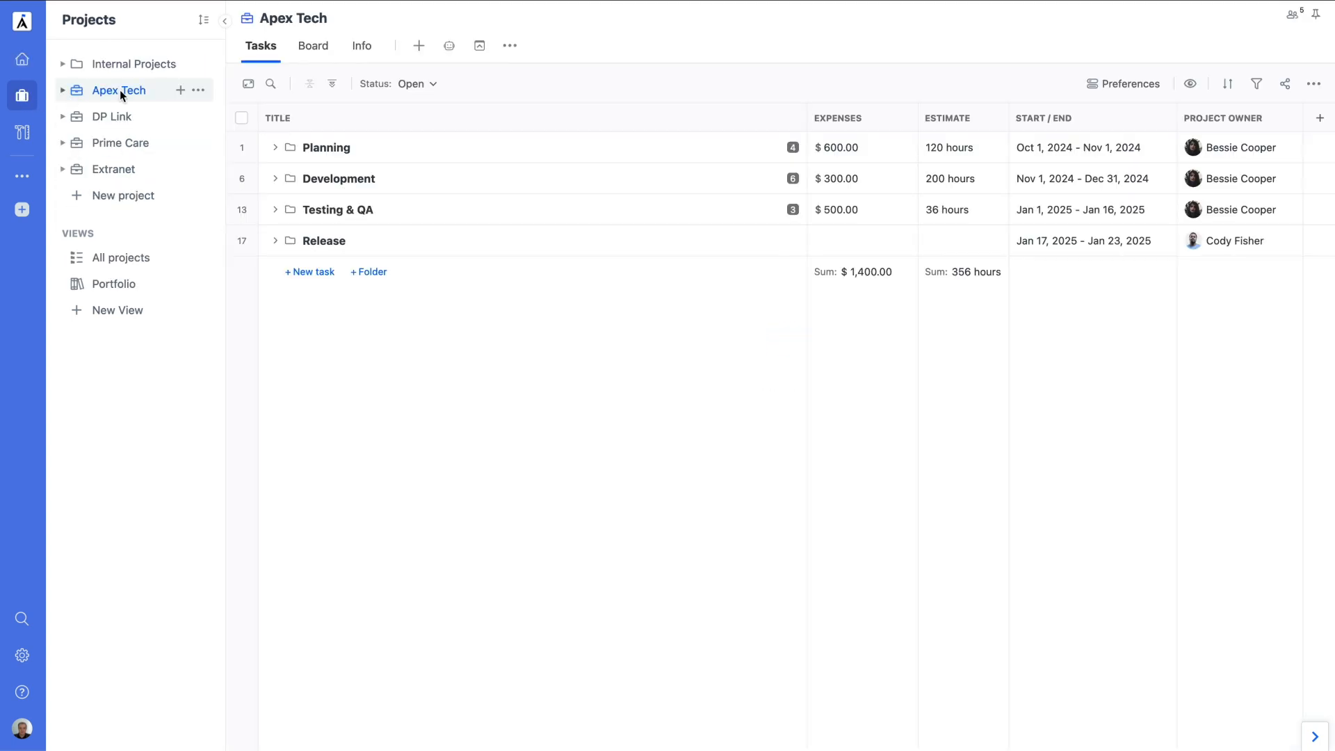
pyautogui.click(415, 49)
pyautogui.scroll(-6, 465, 257)
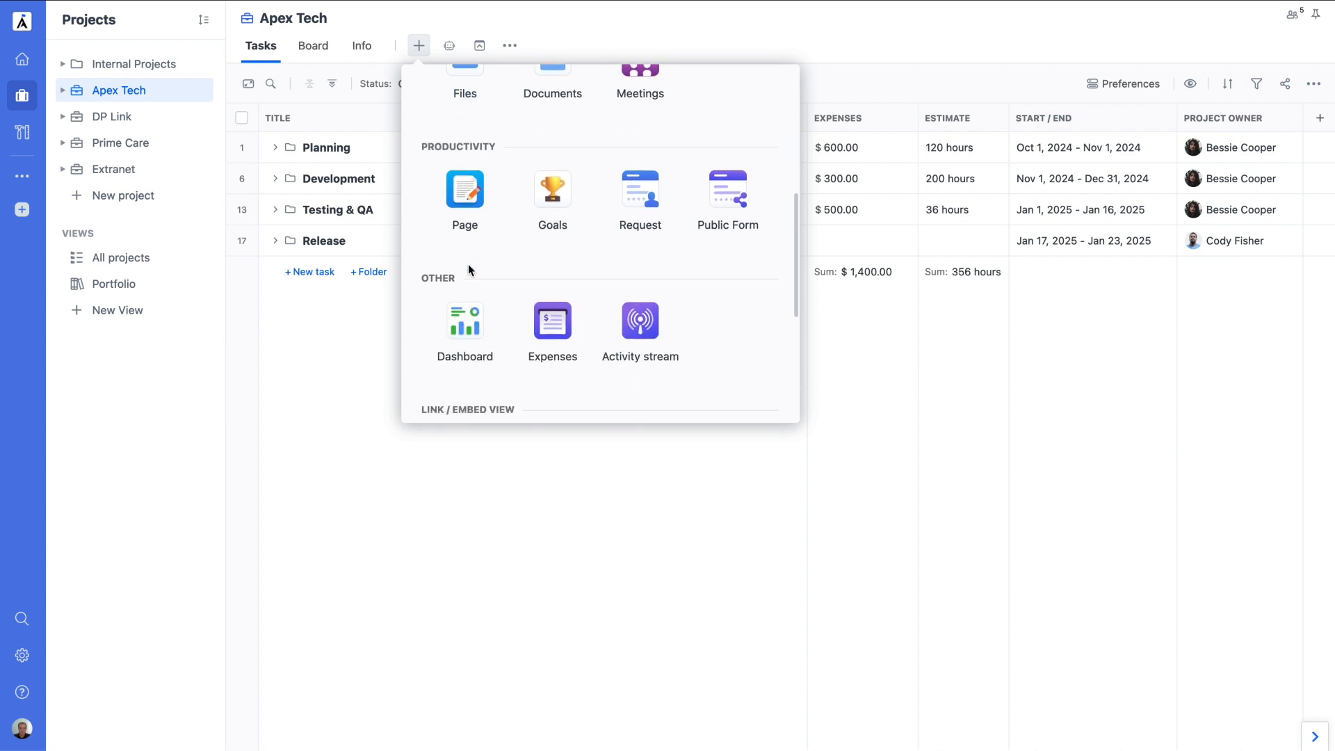
pyautogui.click(536, 280)
pyautogui.click(592, 387)
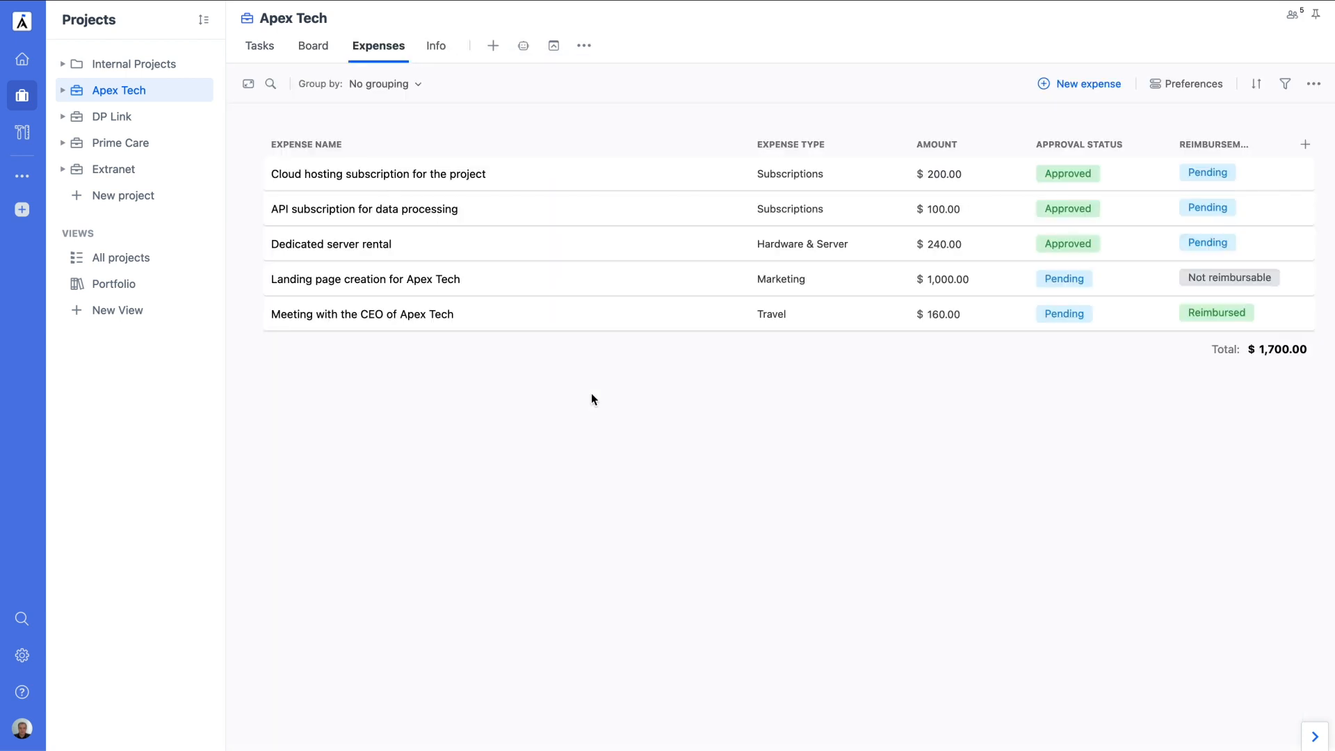
# Step: Record a new 800 km expense named 'Travel to Headquarters'
pyautogui.click(1061, 82)
pyautogui.click(729, 254)
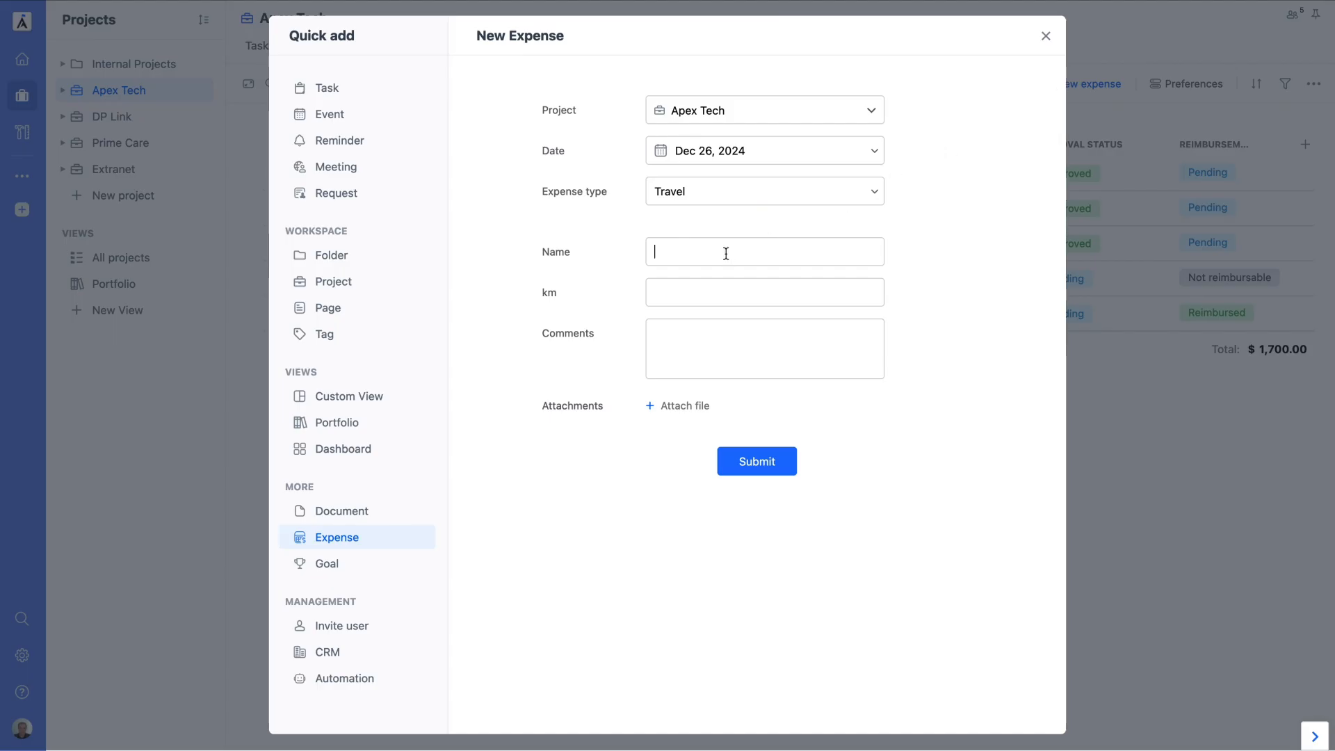
pyautogui.write('Travel to Headquarters')
pyautogui.click(720, 293)
pyautogui.write('800')
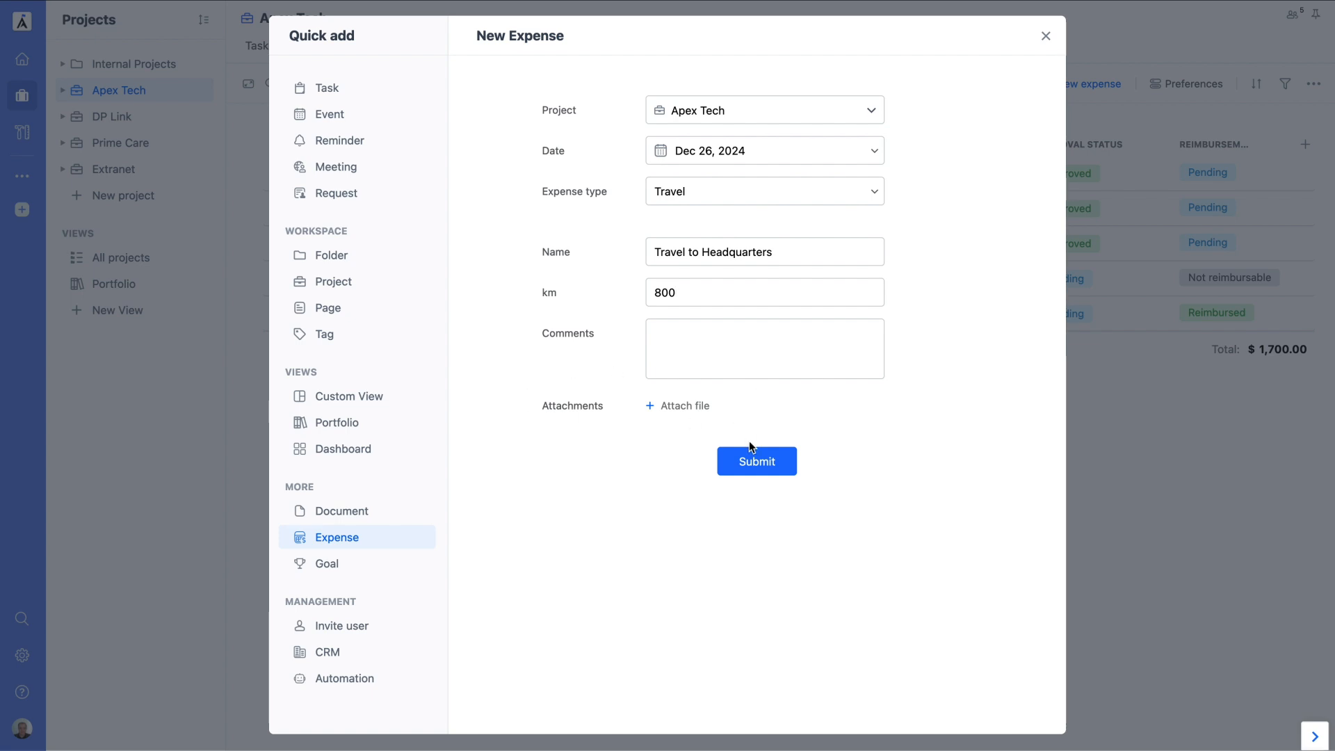
pyautogui.click(765, 464)
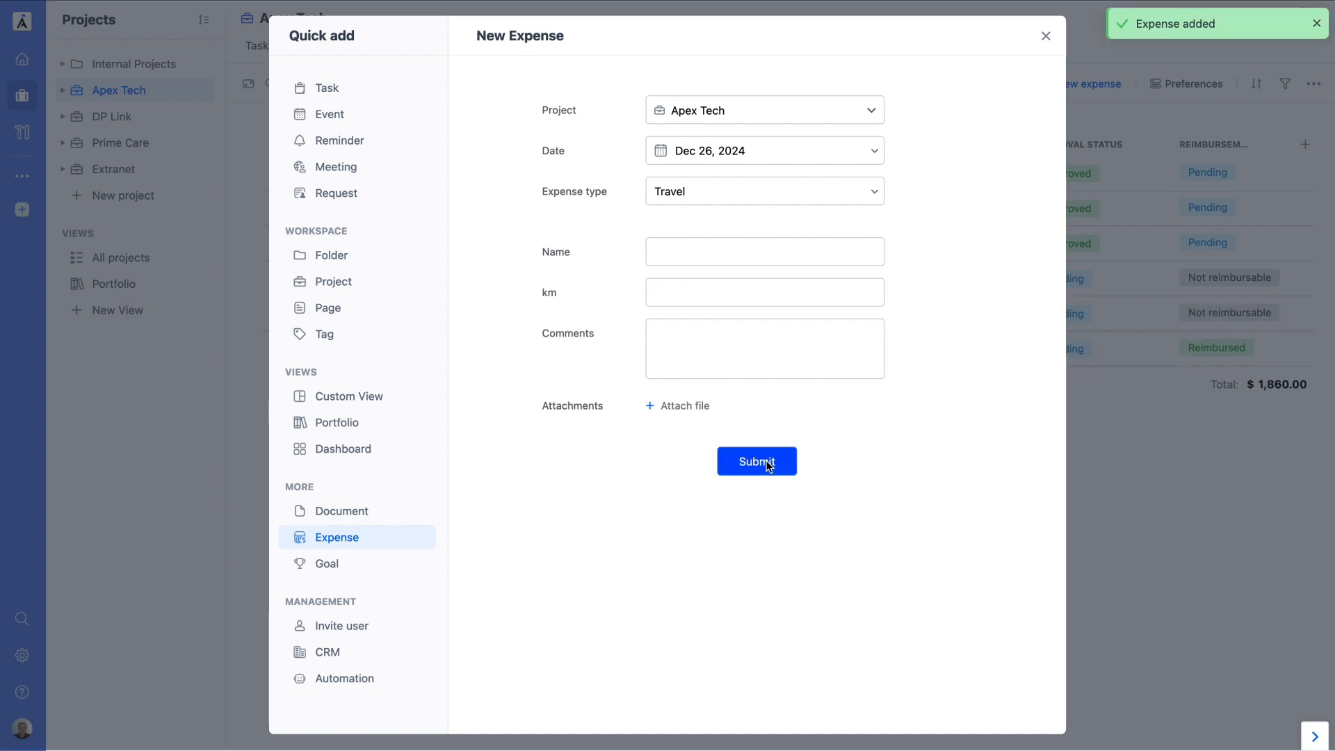
pyautogui.click(1113, 452)
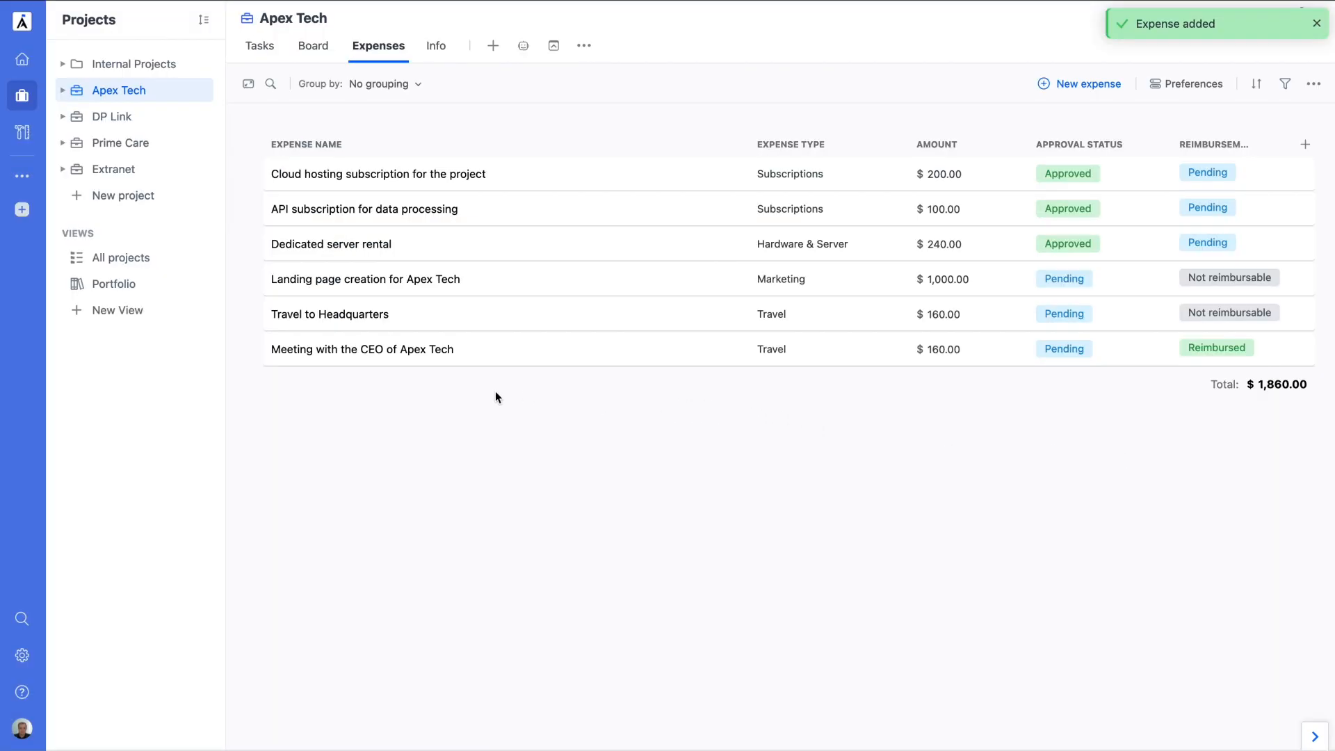
# Step: Move the Reimbursement and Approval Status columns next to the name, and group expenses by Expense Type
pyautogui.moveTo(1075, 152); pyautogui.dragTo(925, 150)
pyautogui.moveTo(1221, 138); pyautogui.dragTo(782, 145)
pyautogui.click(412, 85)
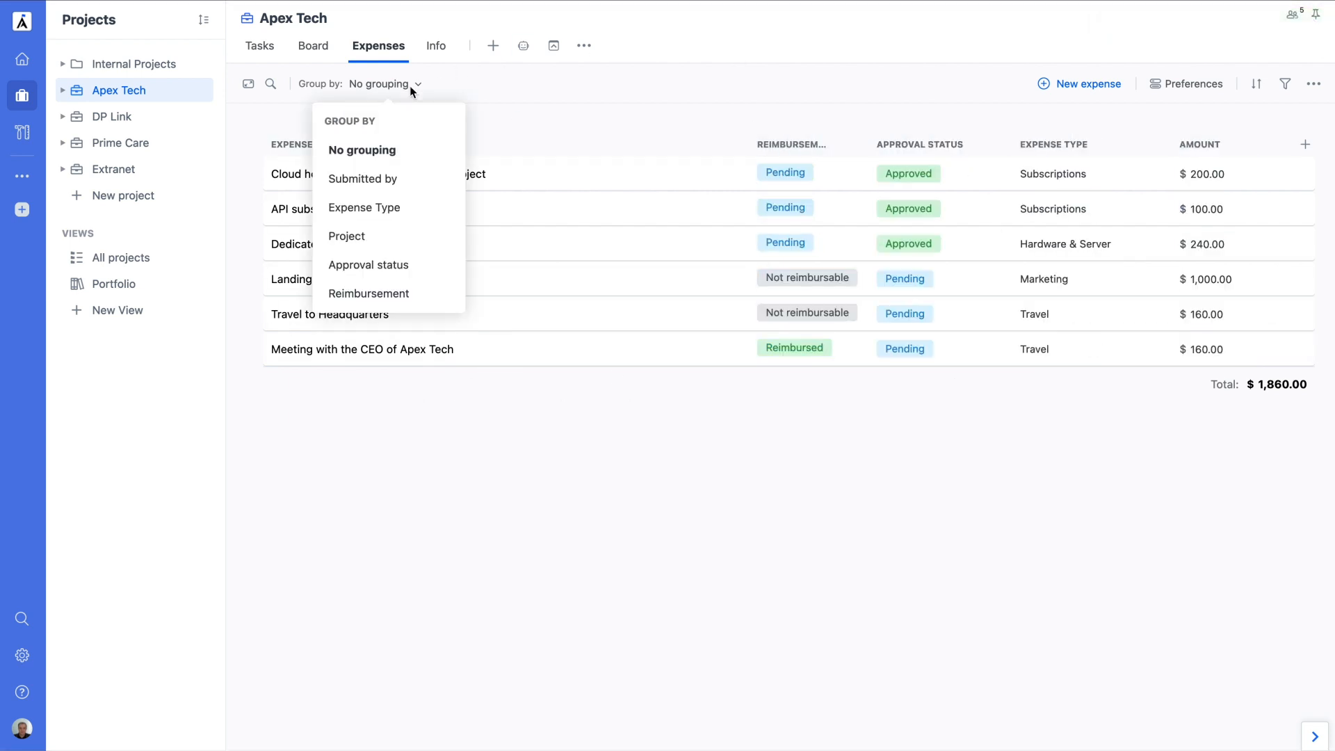
pyautogui.click(407, 207)
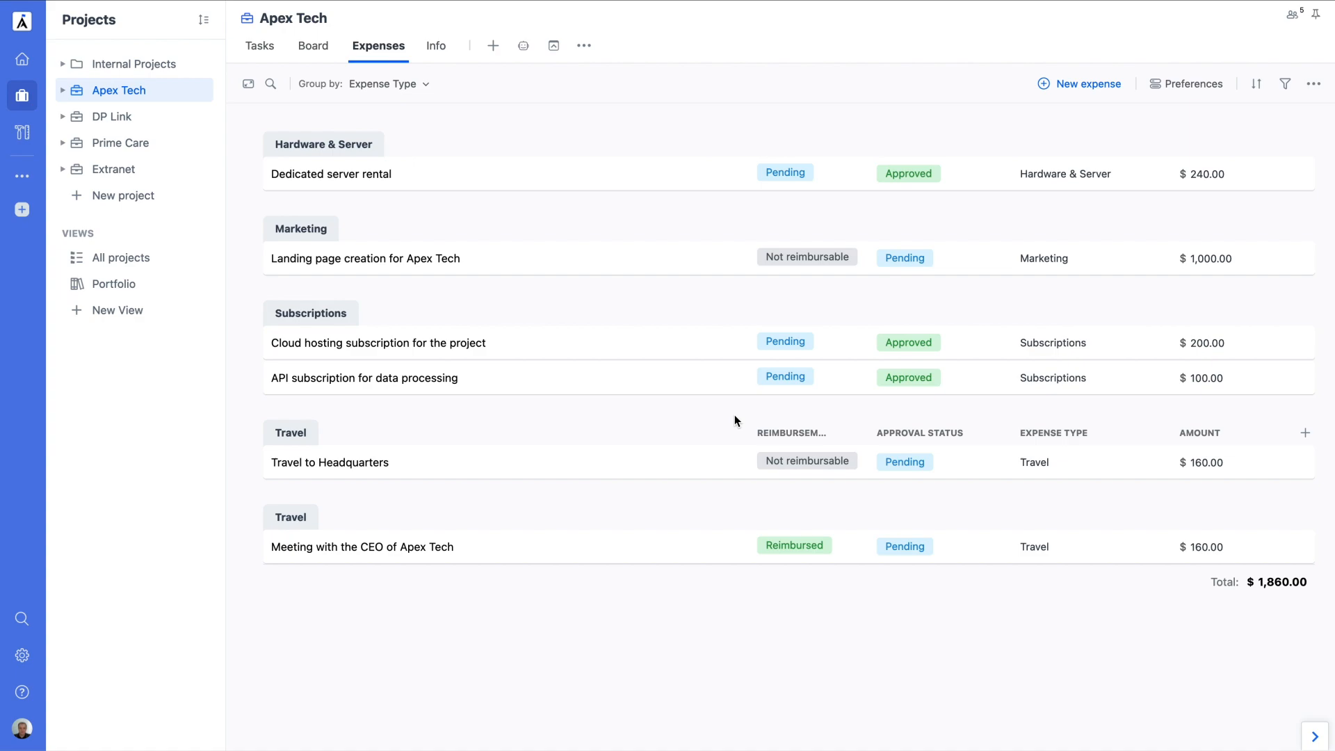
# Step: Check the project's Work Items settings, then expand the Development folder in Apex Tech's task list
pyautogui.click(445, 48)
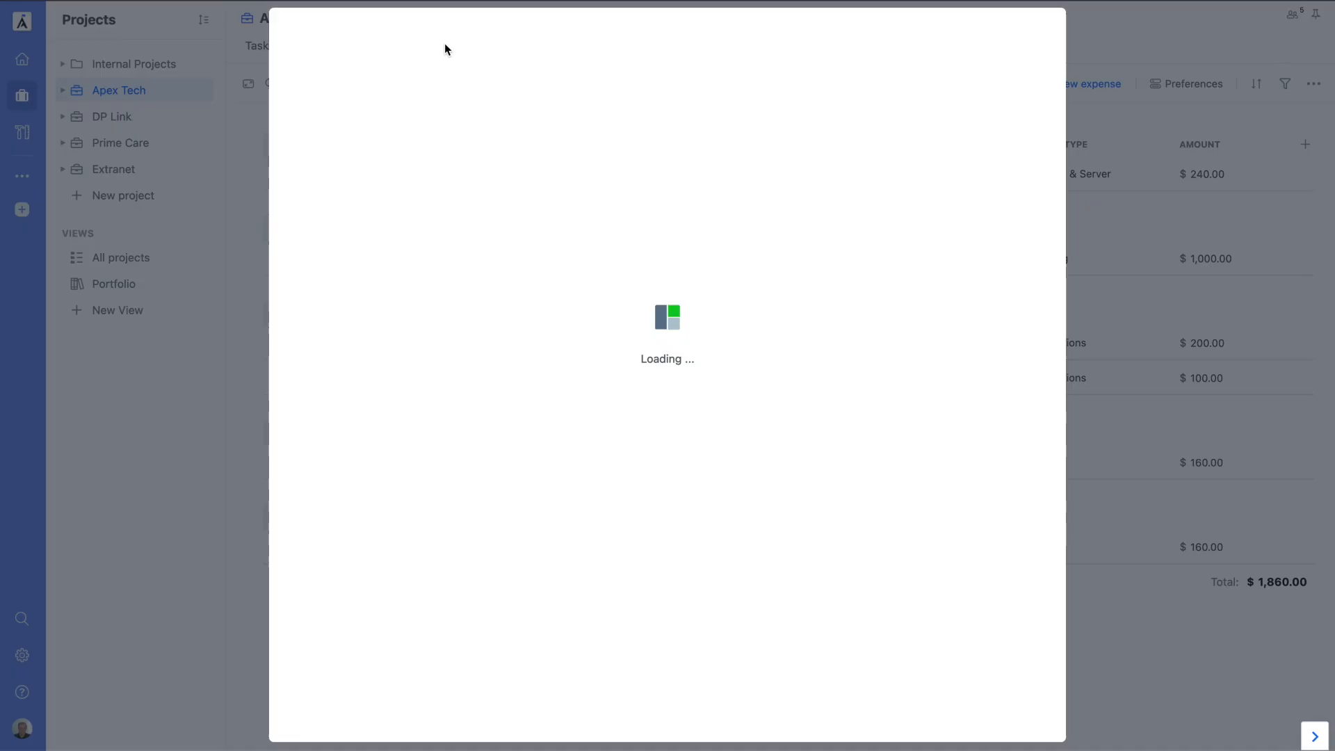
pyautogui.click(388, 366)
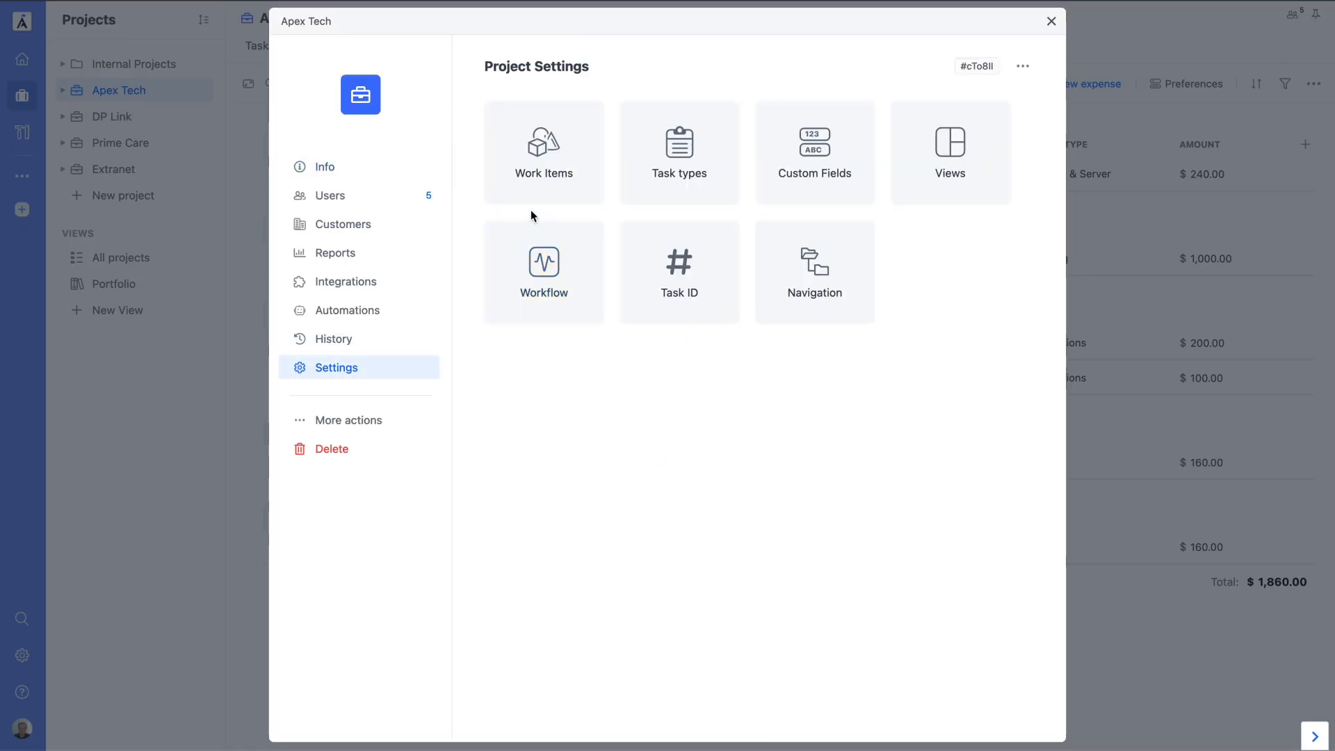
pyautogui.click(537, 193)
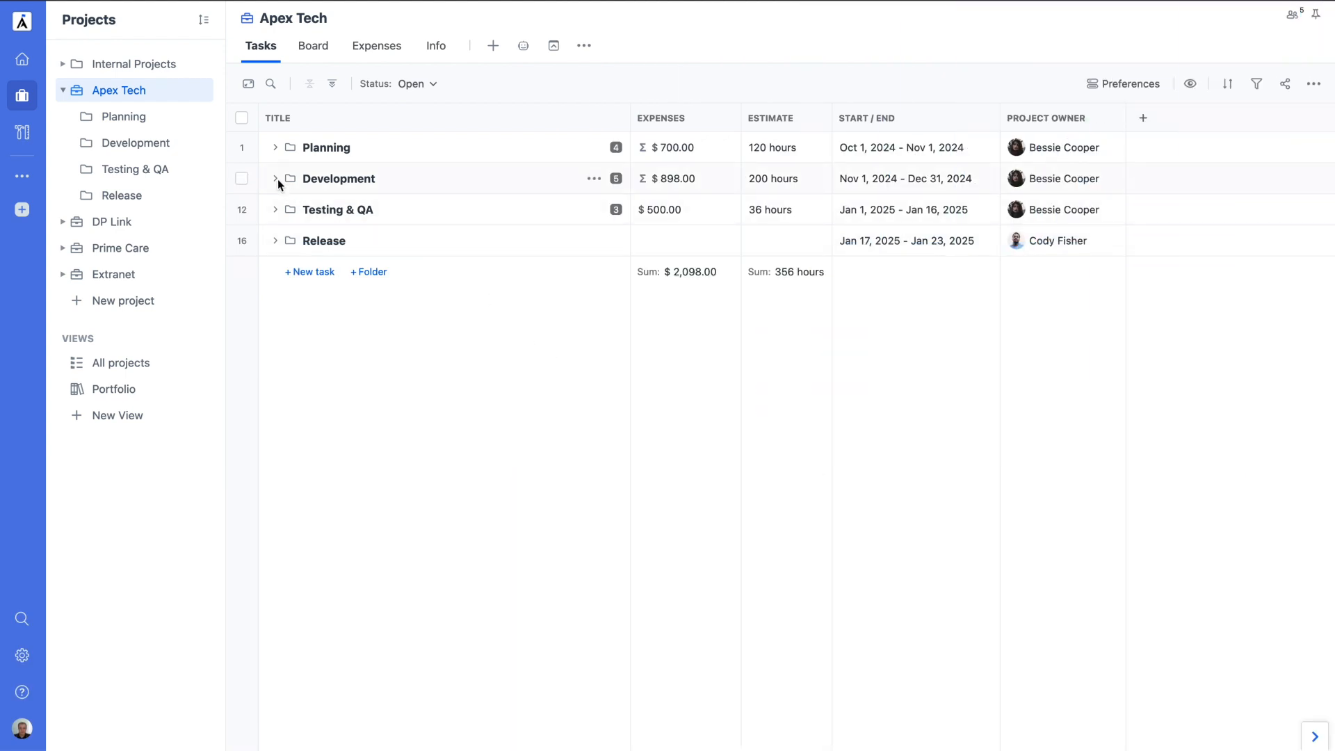
pyautogui.click(275, 179)
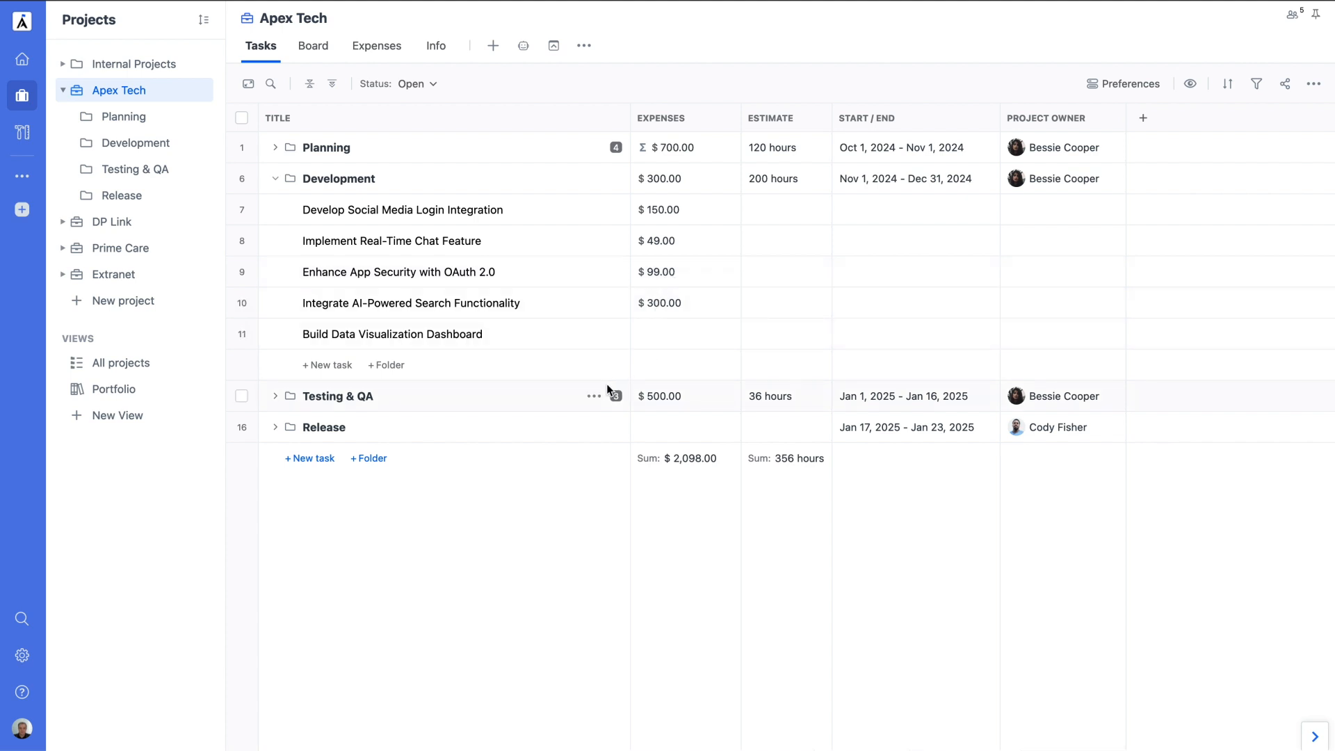
# Step: Add a $200 Software & Licenses expense 'License for a data visualization library' to the dashboard task
pyautogui.click(577, 333)
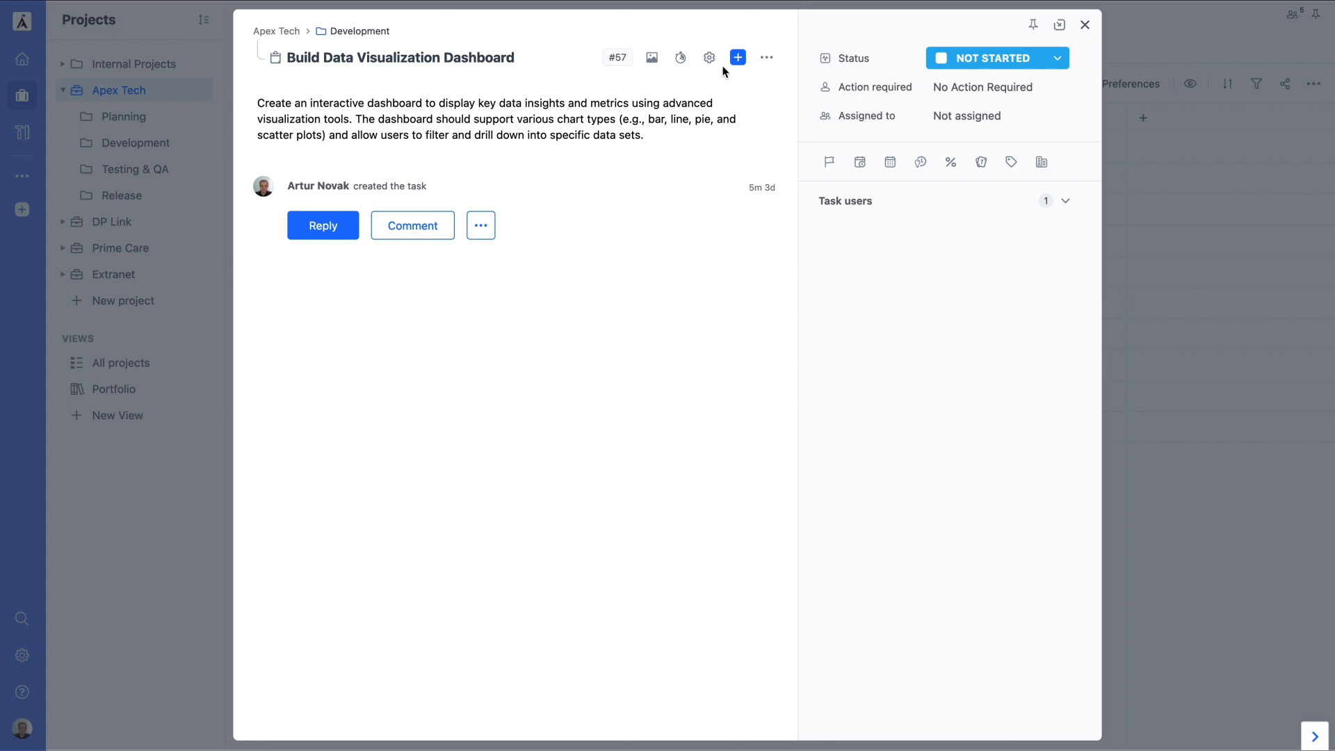
pyautogui.click(738, 57)
pyautogui.click(663, 251)
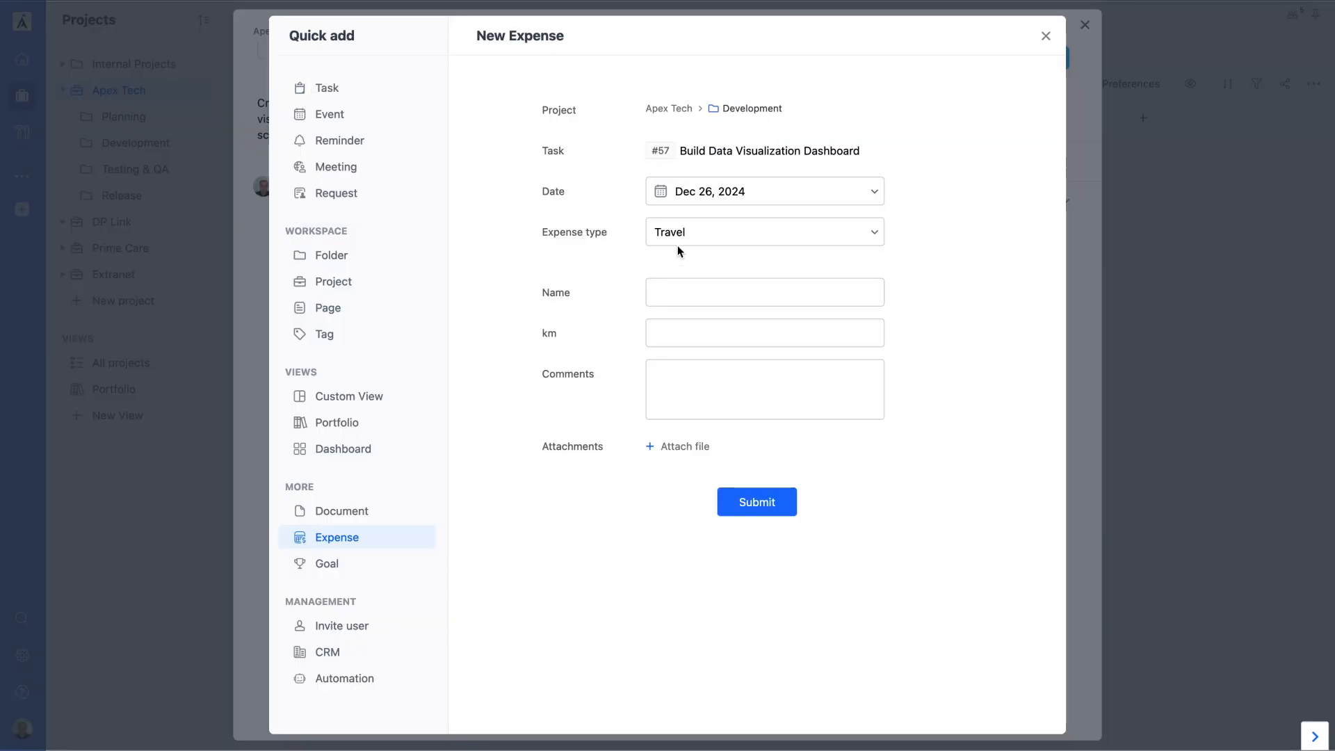
pyautogui.click(677, 243)
pyautogui.click(724, 377)
pyautogui.click(712, 289)
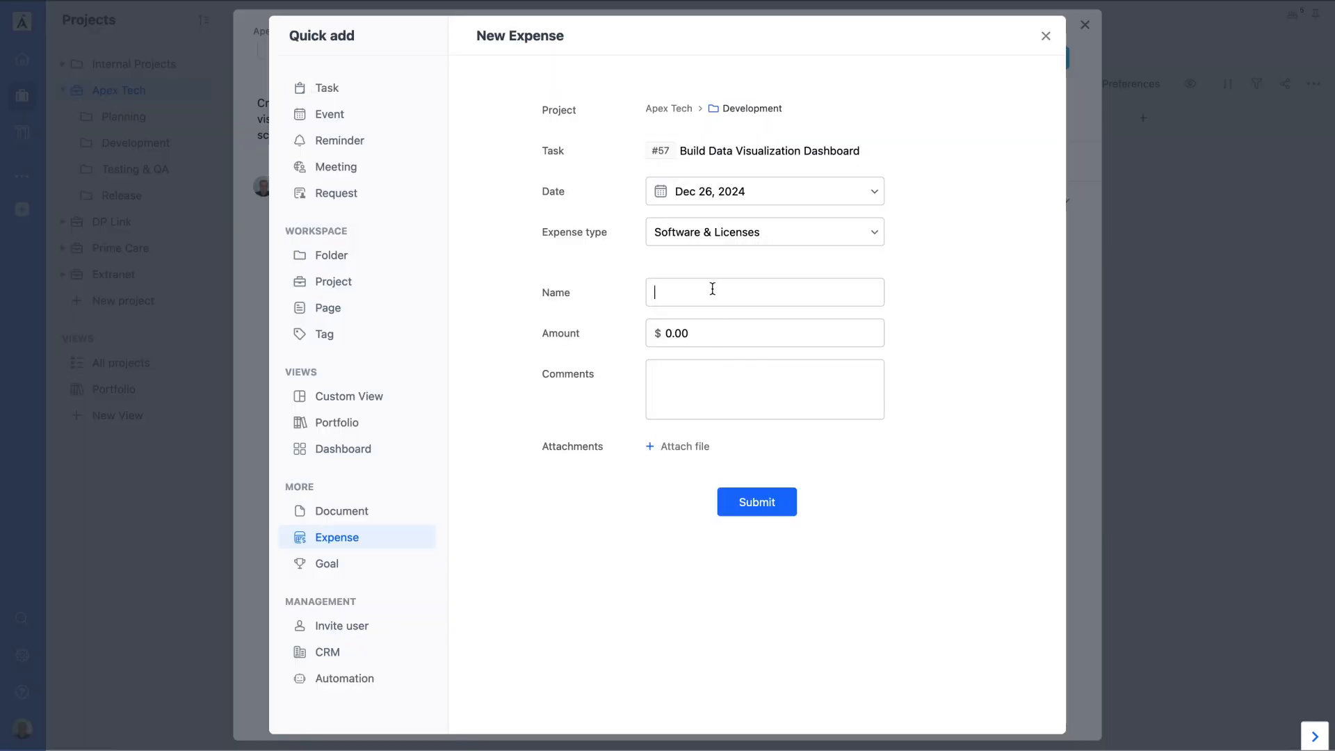
pyautogui.write('License for a data visualization library')
pyautogui.click(708, 327)
pyautogui.write('200')
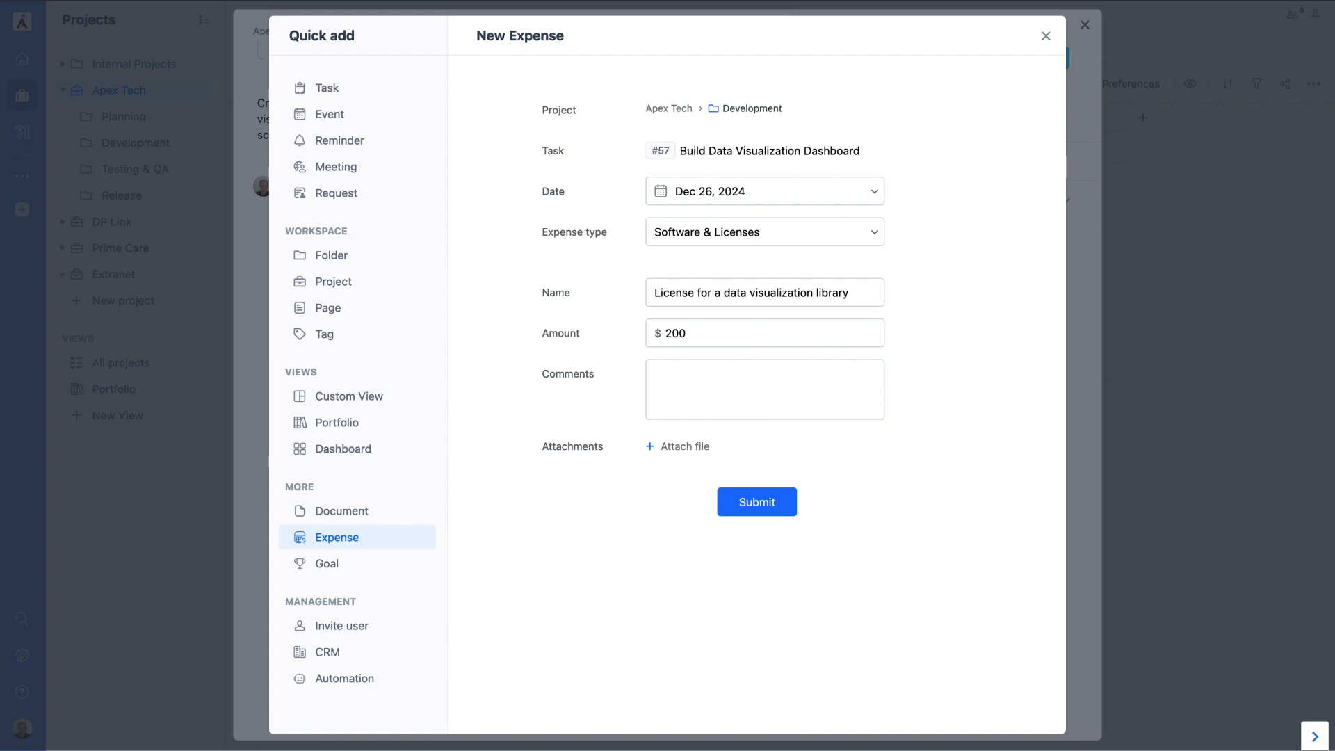
pyautogui.click(755, 502)
pyautogui.click(1082, 507)
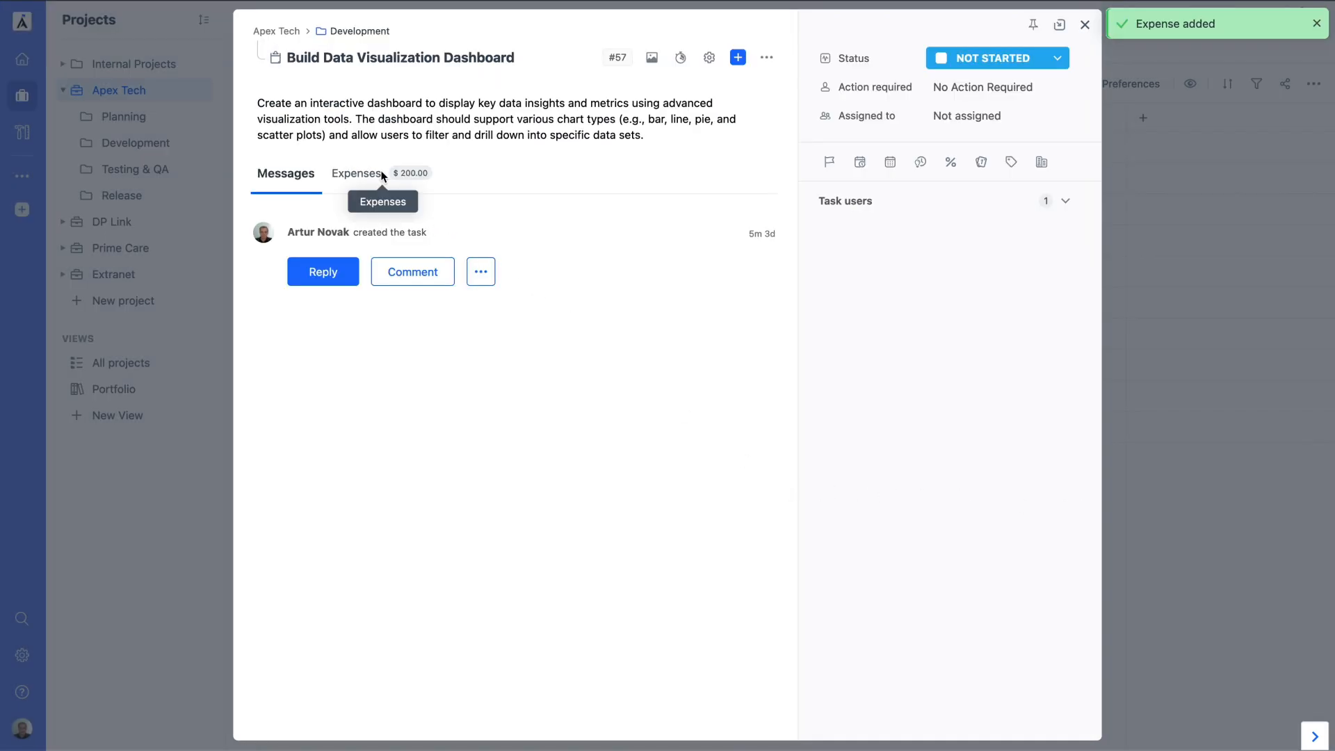
pyautogui.click(356, 174)
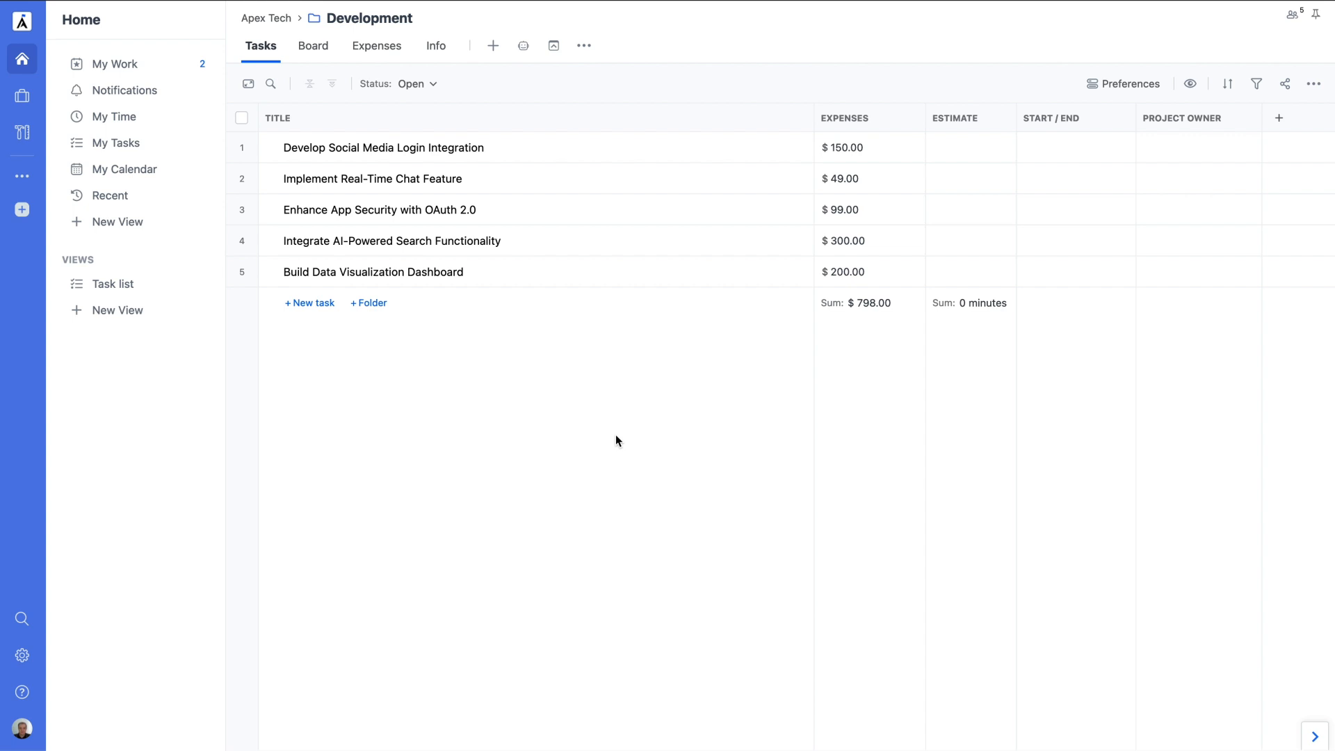
# Step: Begin a new management Expenses view from the My Expenses template
pyautogui.click(399, 45)
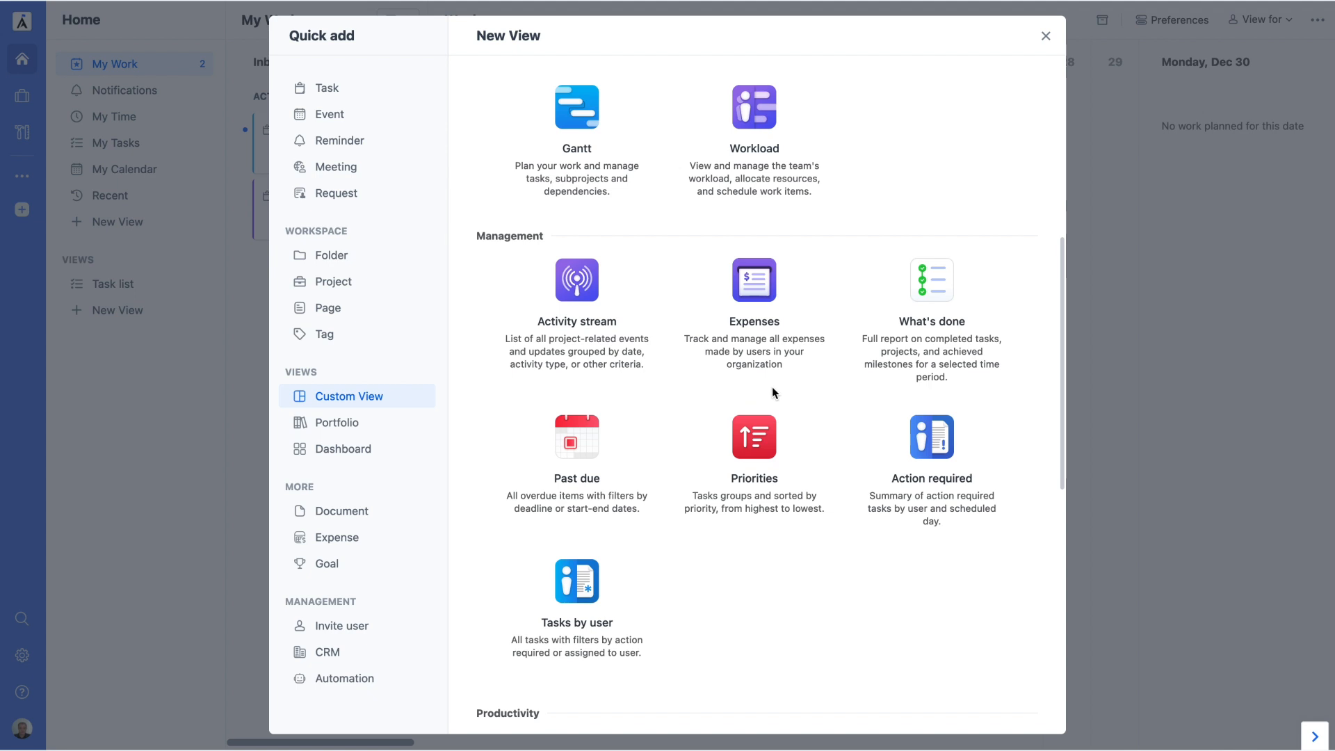
pyautogui.click(1144, 445)
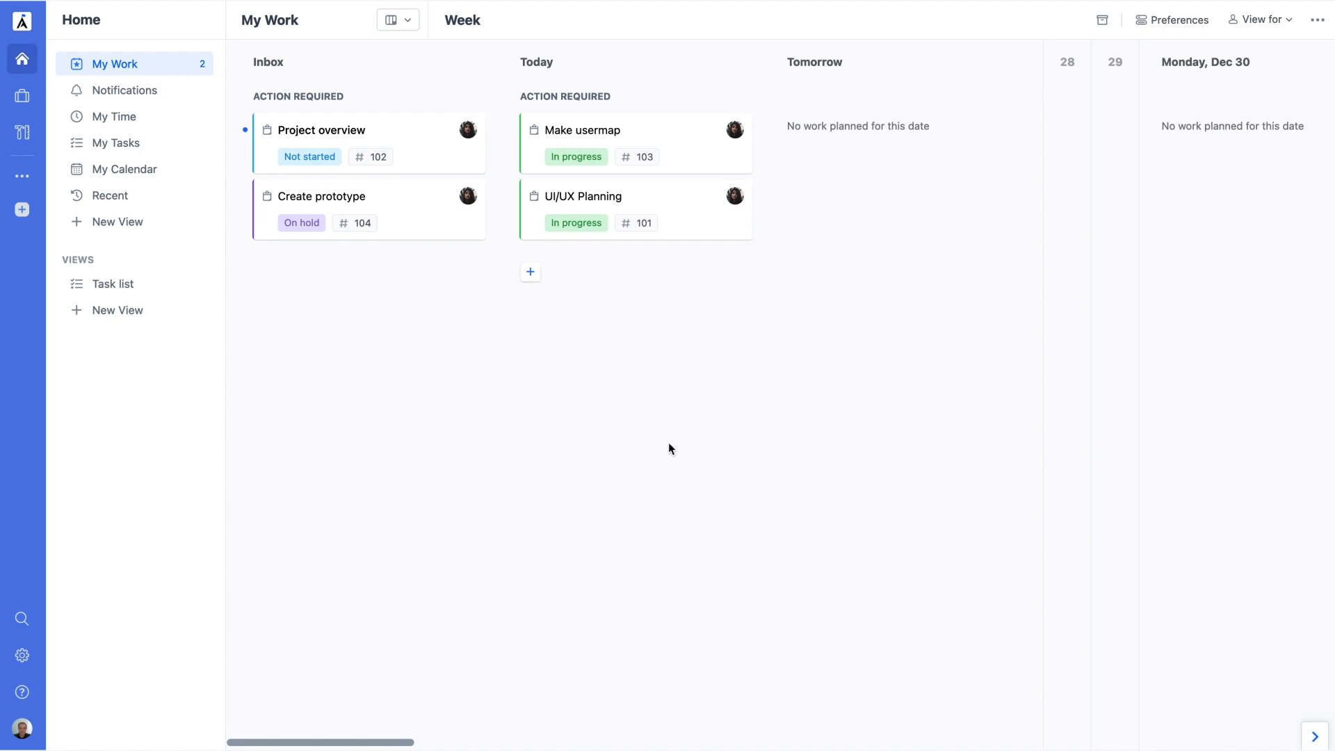
pyautogui.click(183, 311)
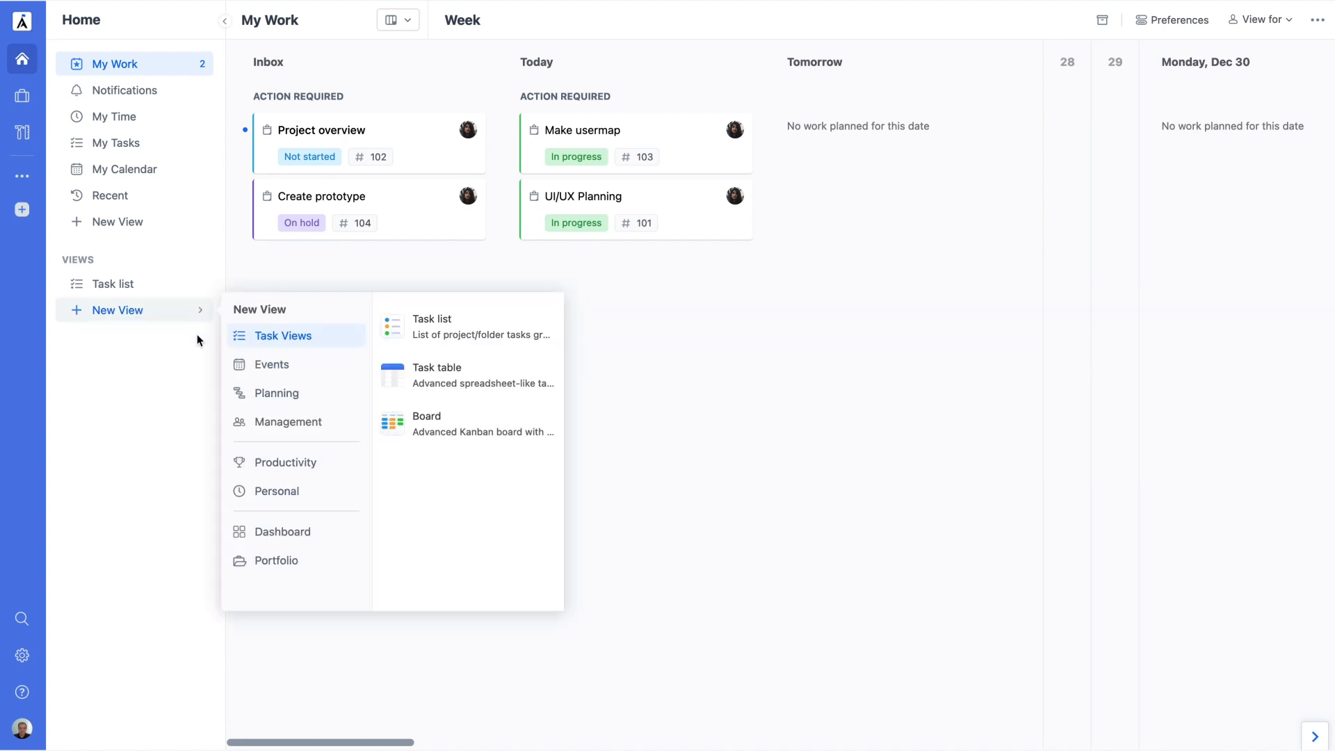
pyautogui.click(278, 422)
pyautogui.click(475, 383)
pyautogui.scroll(3, 484, 385)
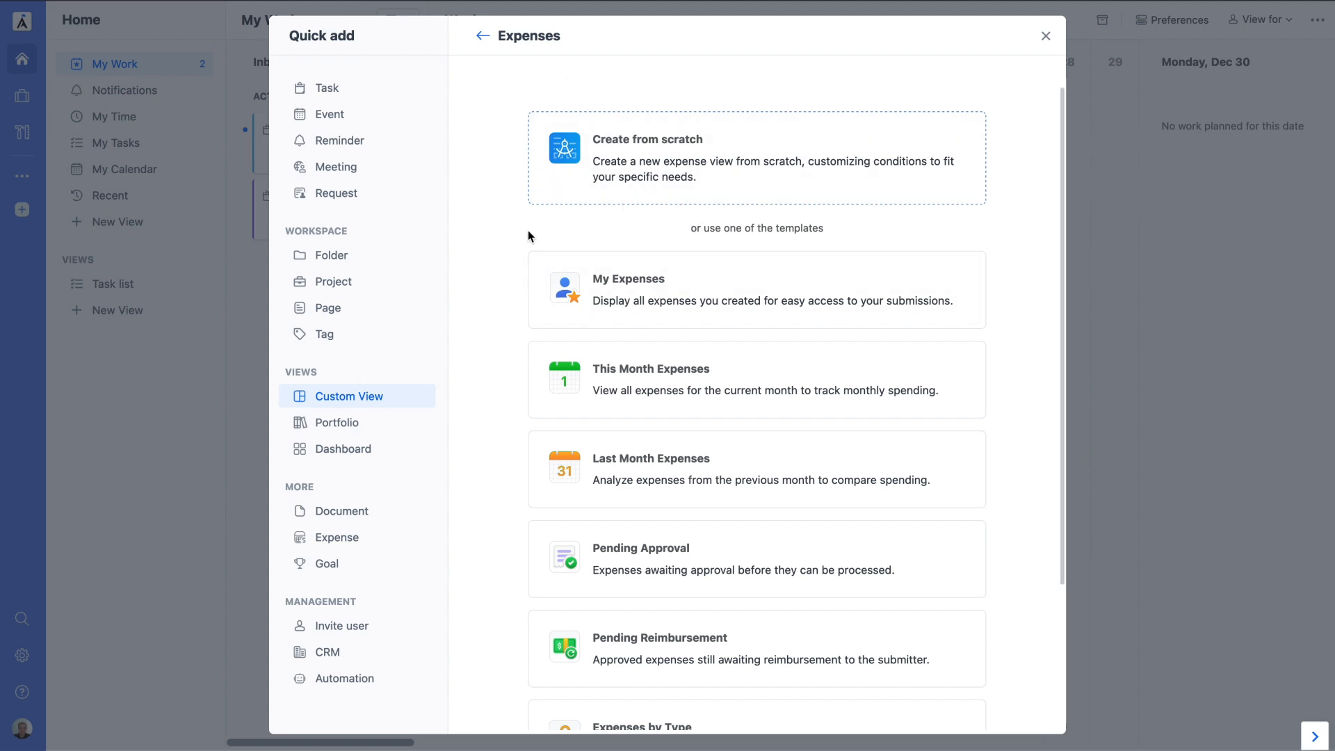
pyautogui.scroll(-3, 521, 251)
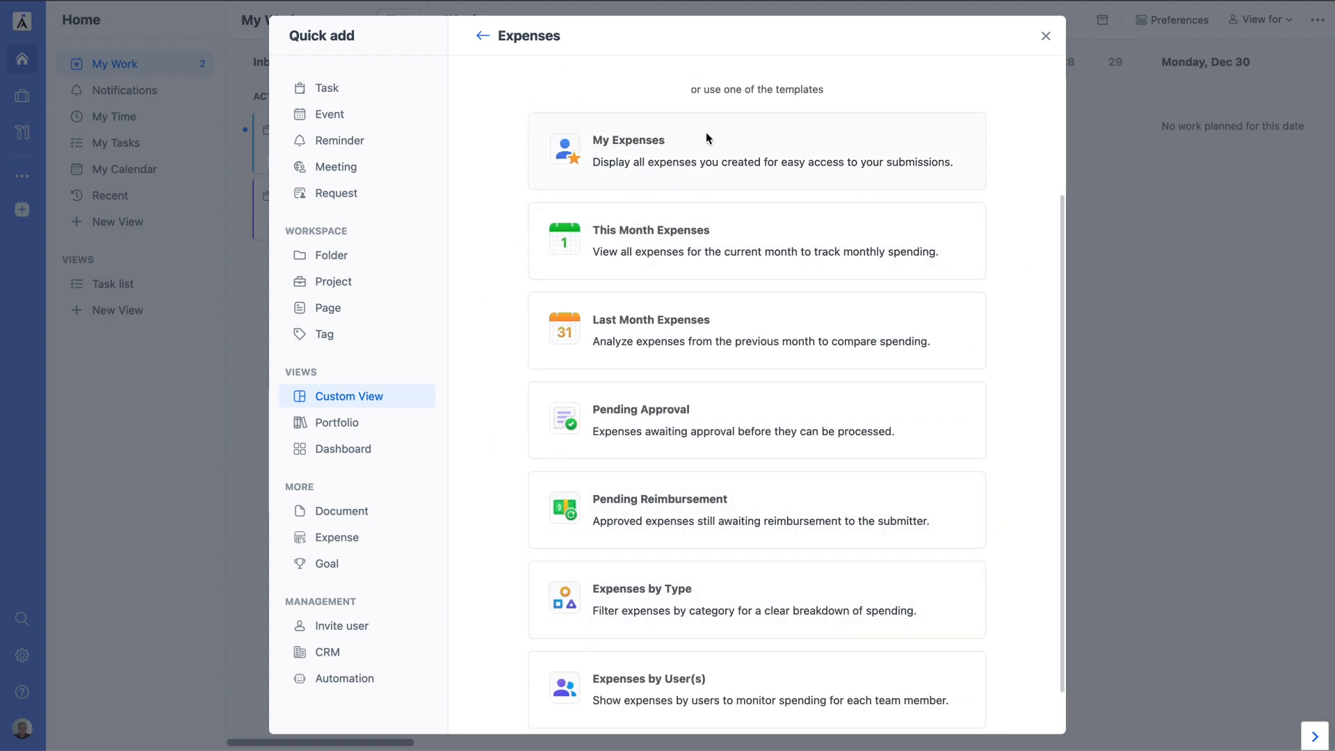
pyautogui.click(553, 183)
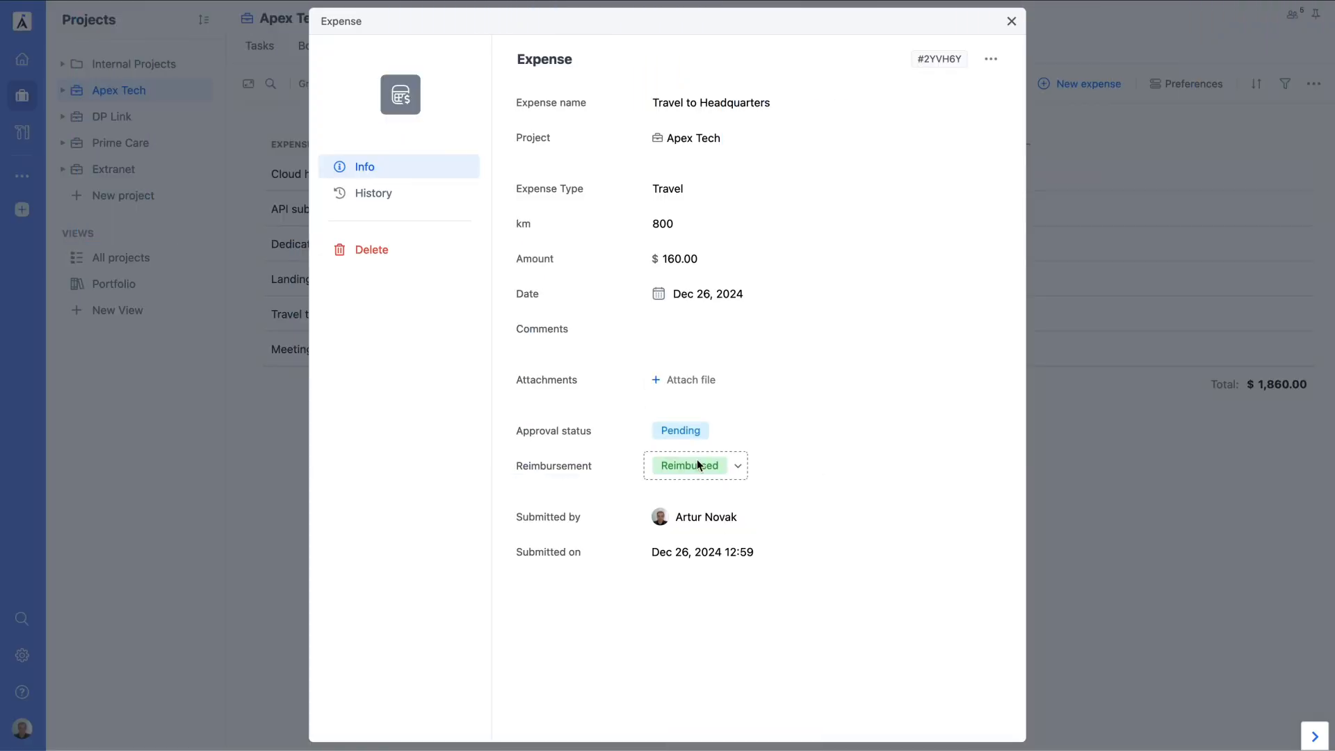
# Step: Leave Travel to Headquarters' approval status at Pending and close the expense
pyautogui.click(684, 433)
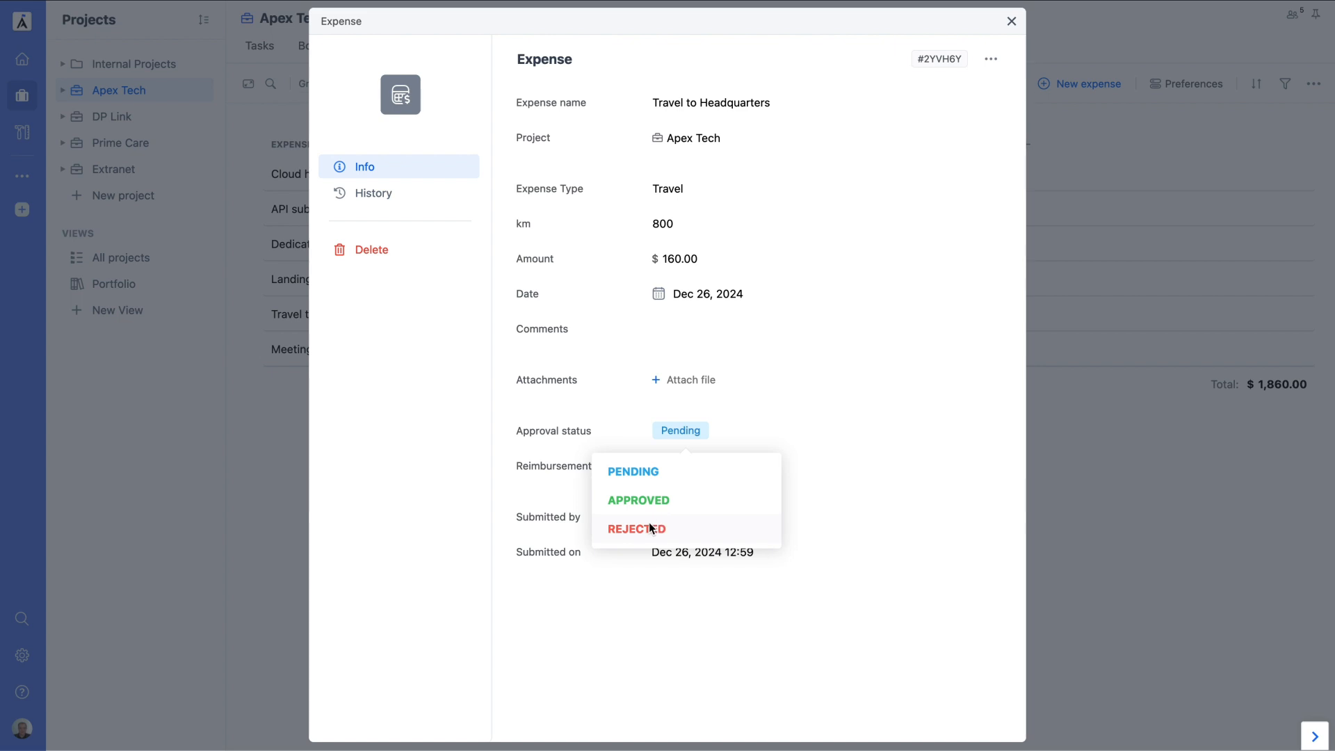
pyautogui.click(698, 427)
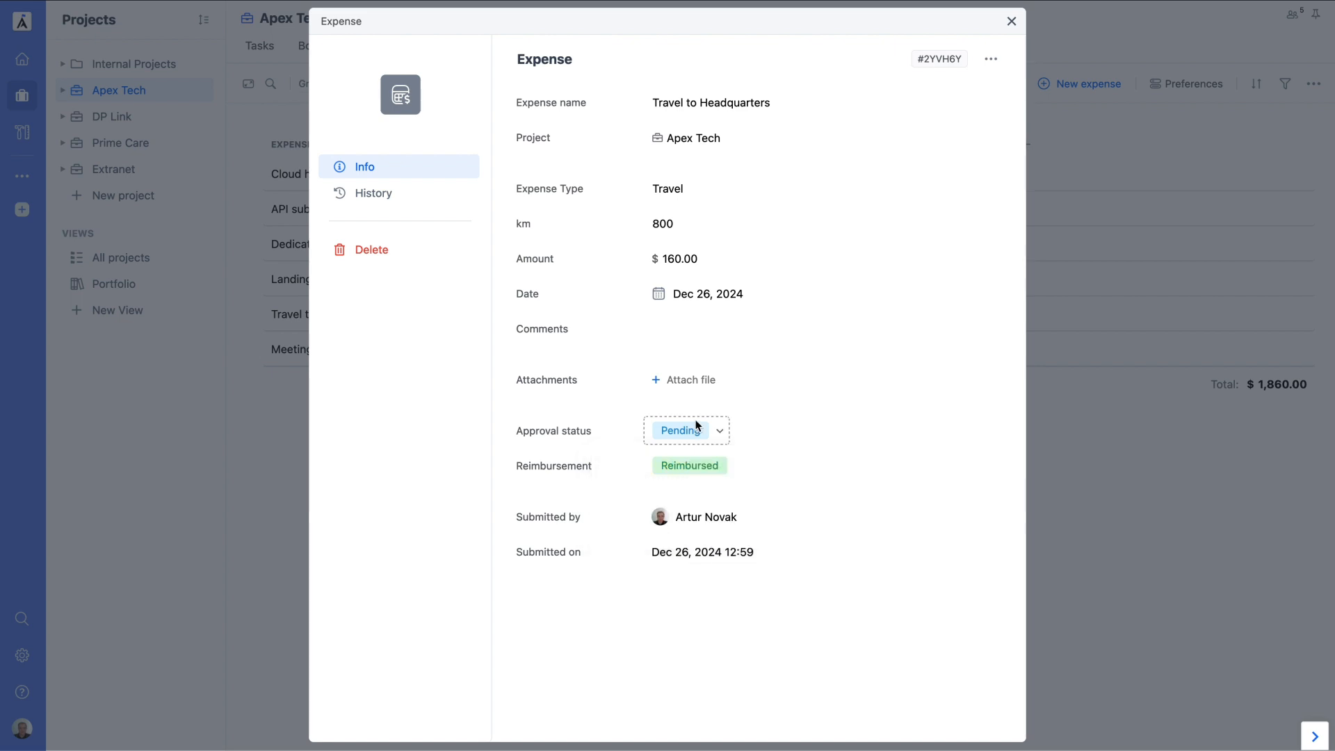
pyautogui.click(1079, 453)
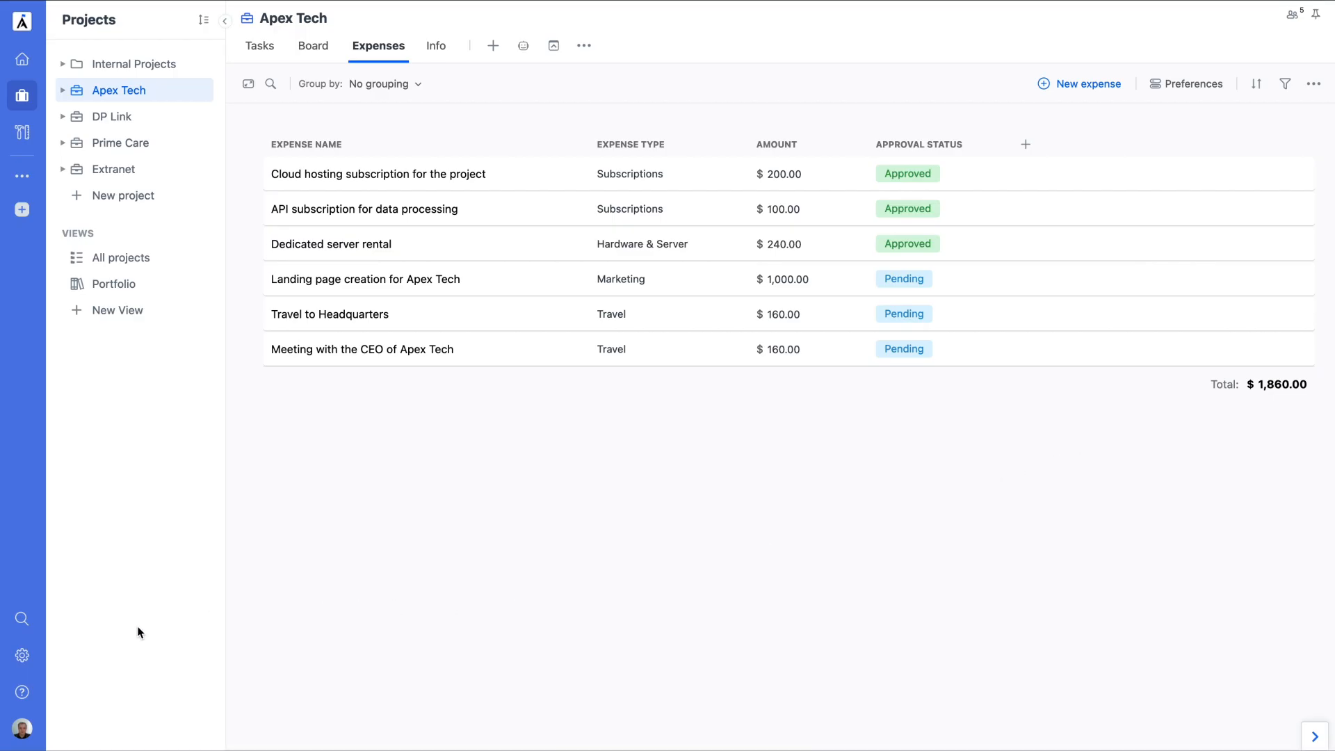
pyautogui.click(24, 655)
# Step: Set default approval status to Pending for Travel and Approved for Office Supplies
pyautogui.click(851, 173)
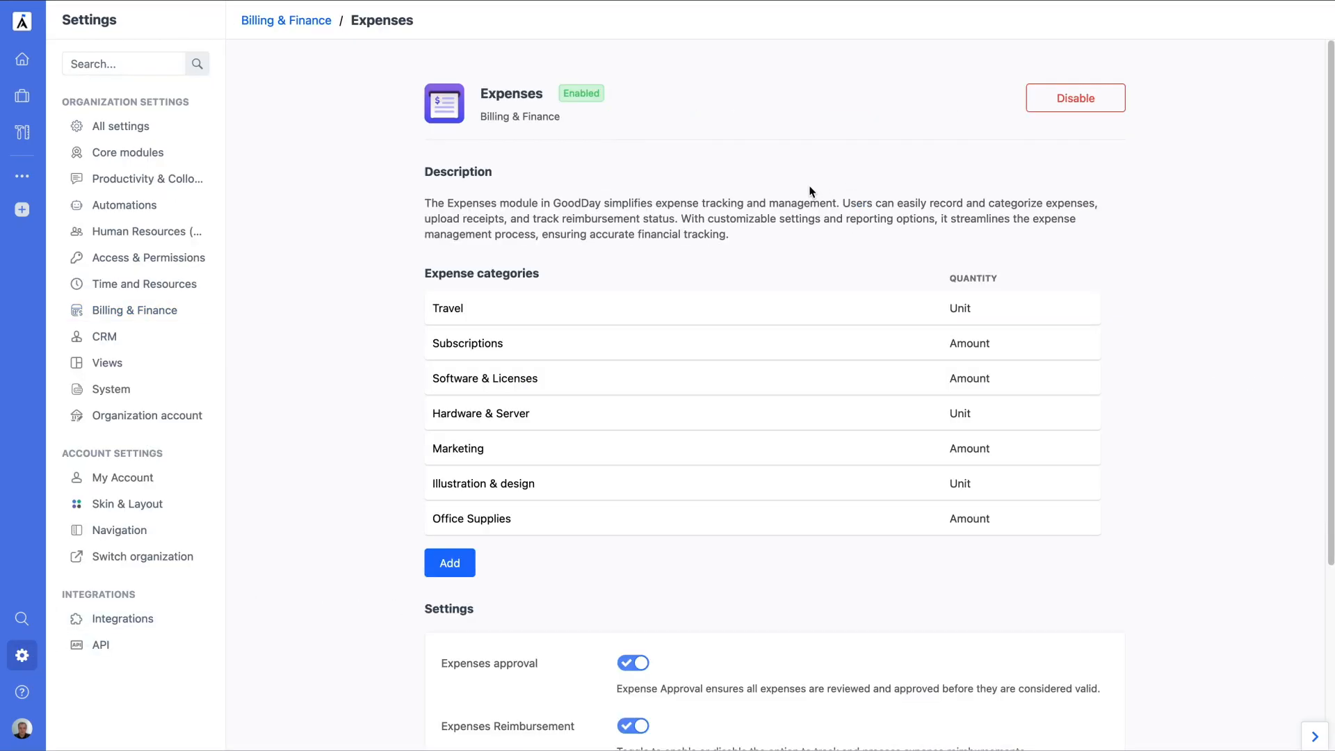
pyautogui.scroll(-3, 621, 539)
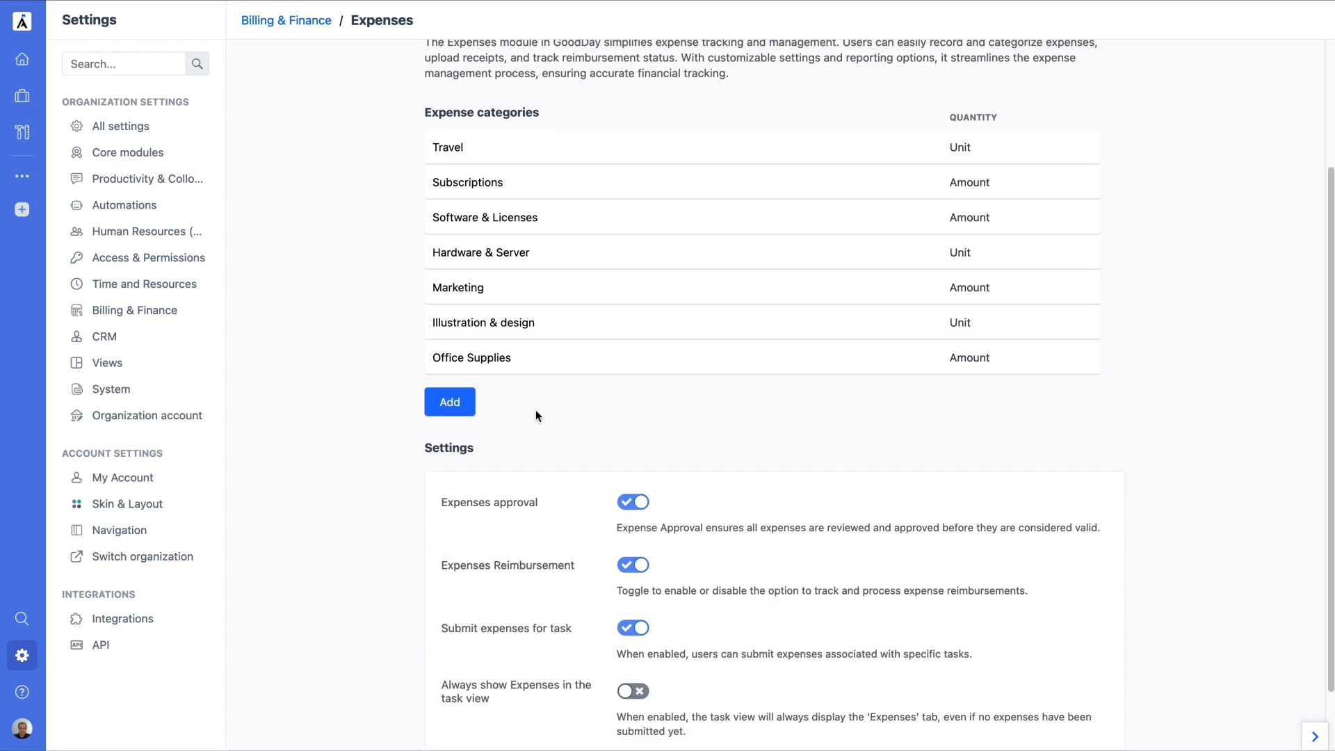
pyautogui.click(499, 152)
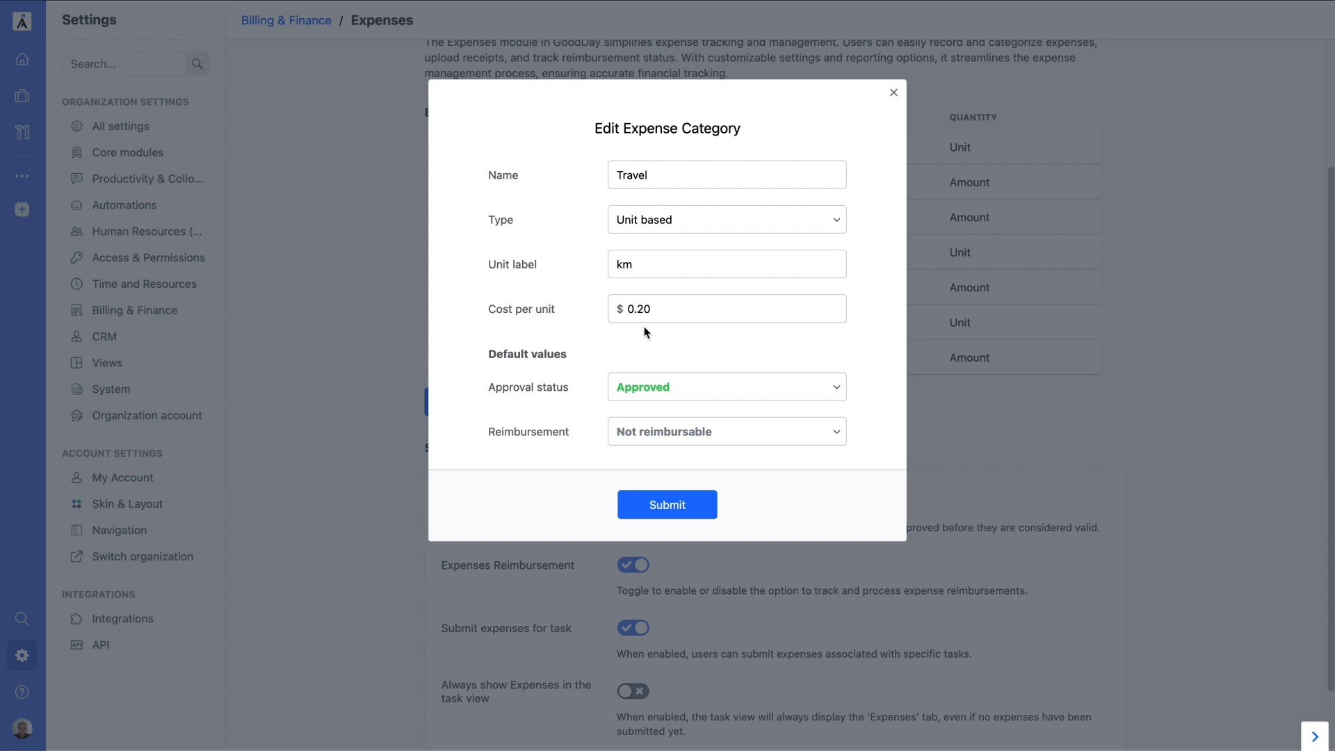
pyautogui.click(661, 387)
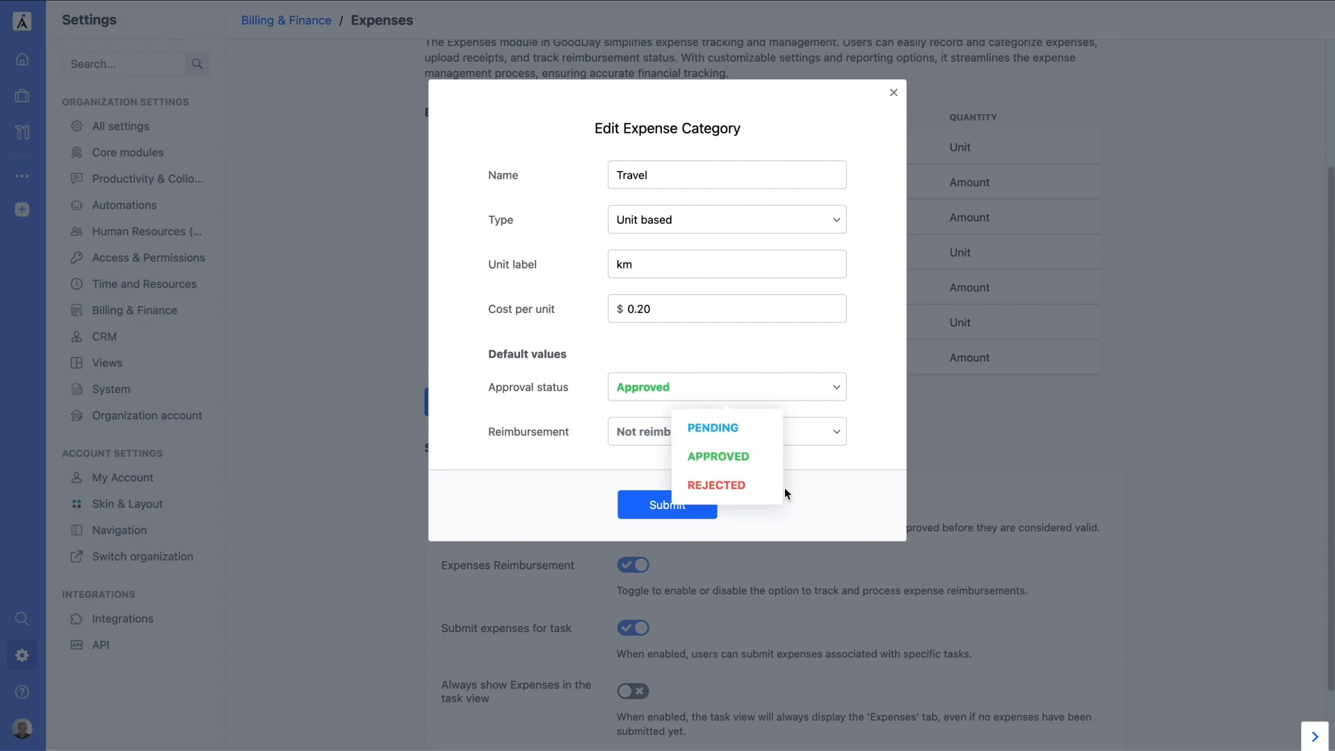
pyautogui.click(712, 428)
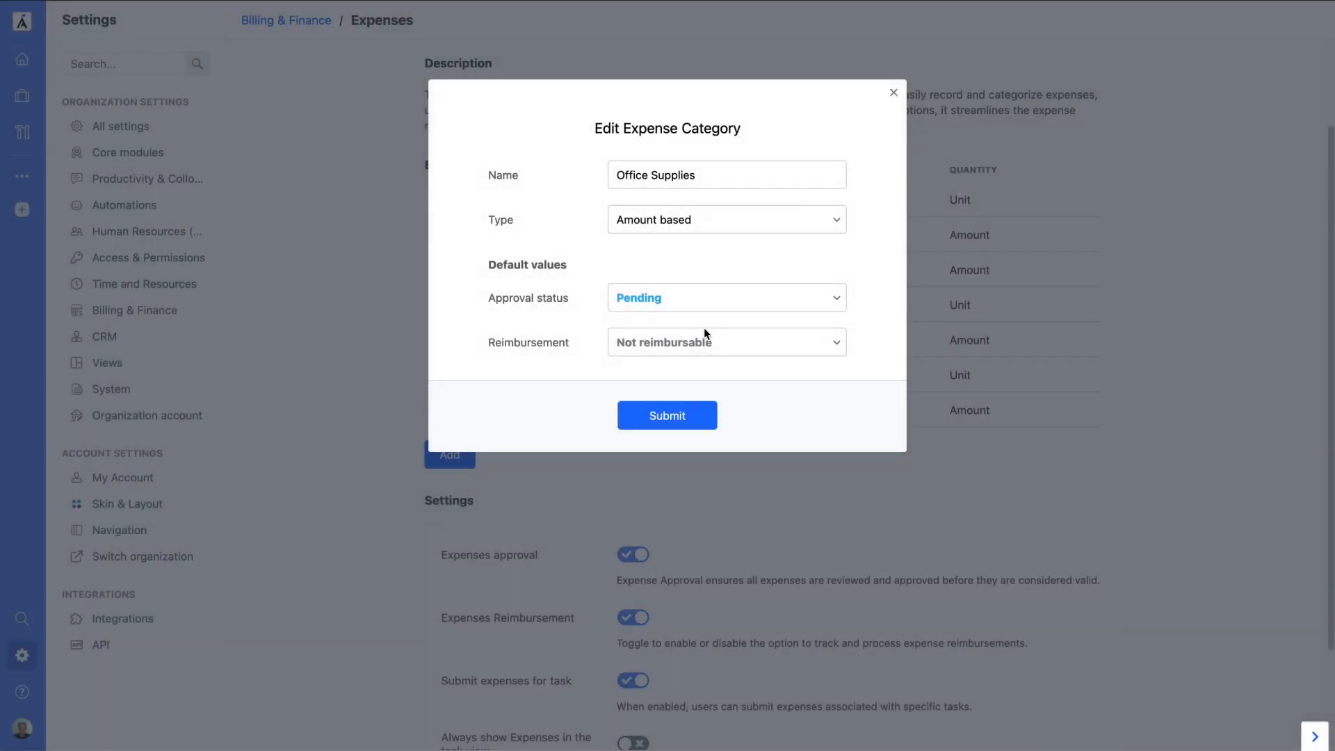
pyautogui.click(666, 299)
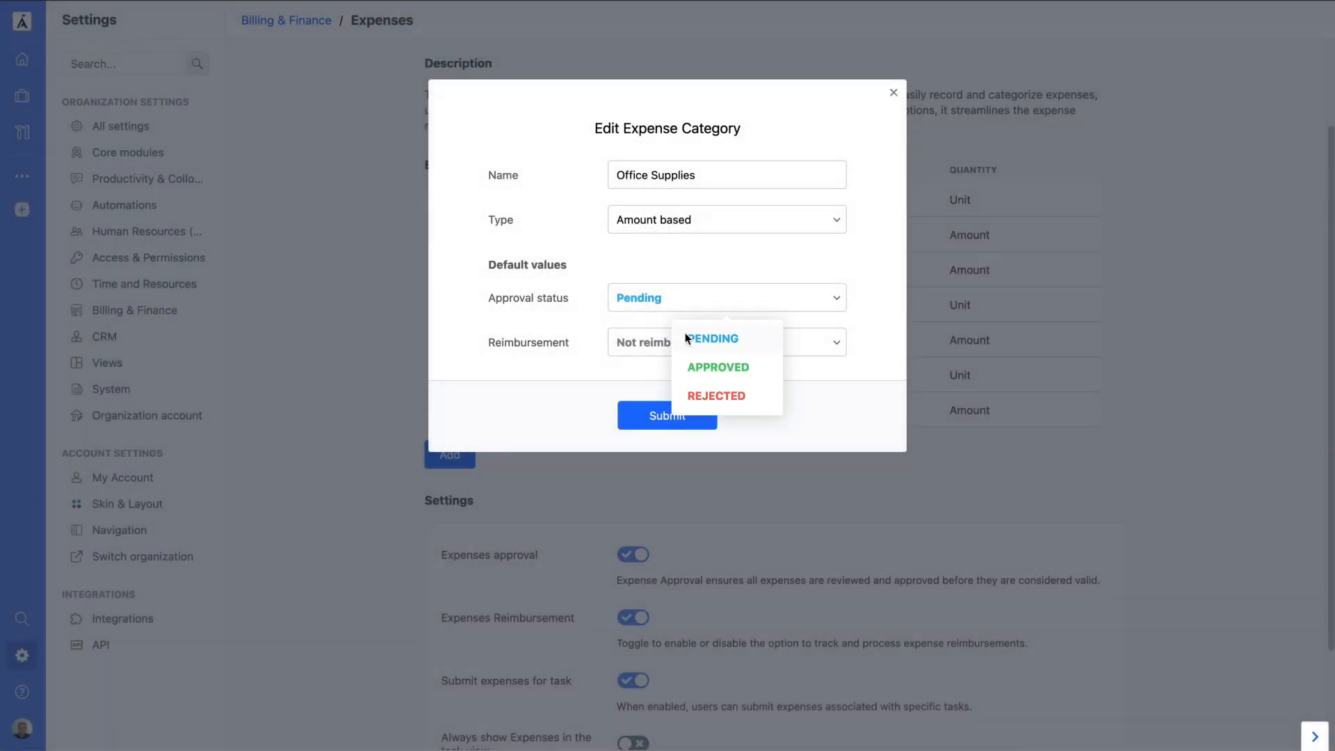
pyautogui.click(707, 367)
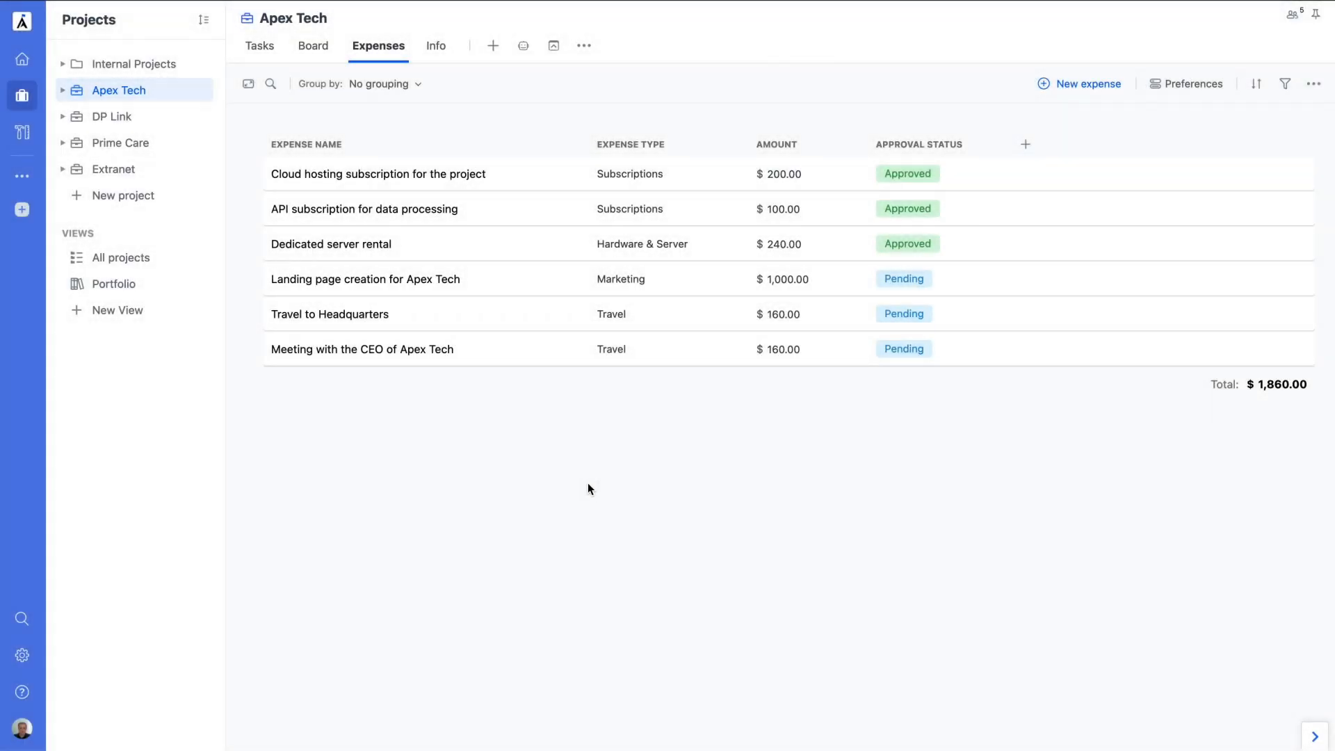
# Step: Set the Meeting with the CEO of Apex Tech expense's approval status to Approved
pyautogui.click(434, 362)
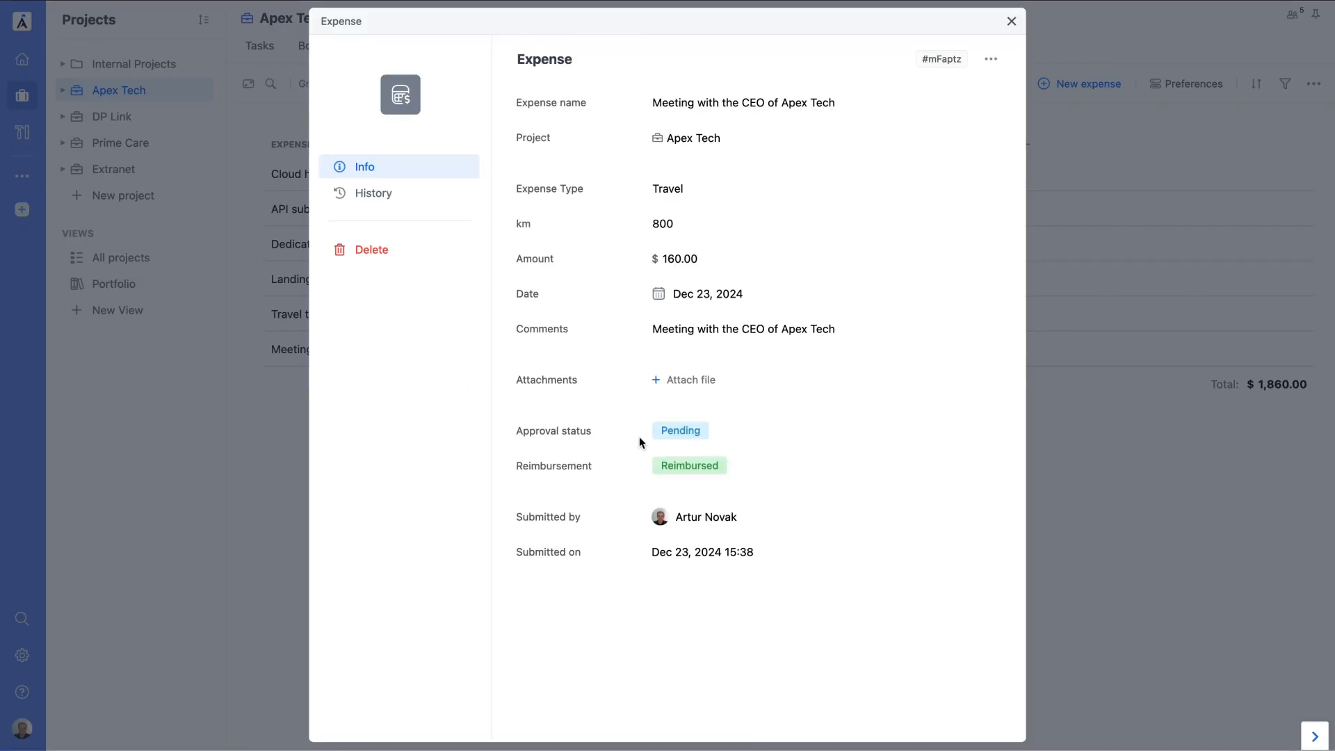
pyautogui.click(664, 436)
pyautogui.click(621, 499)
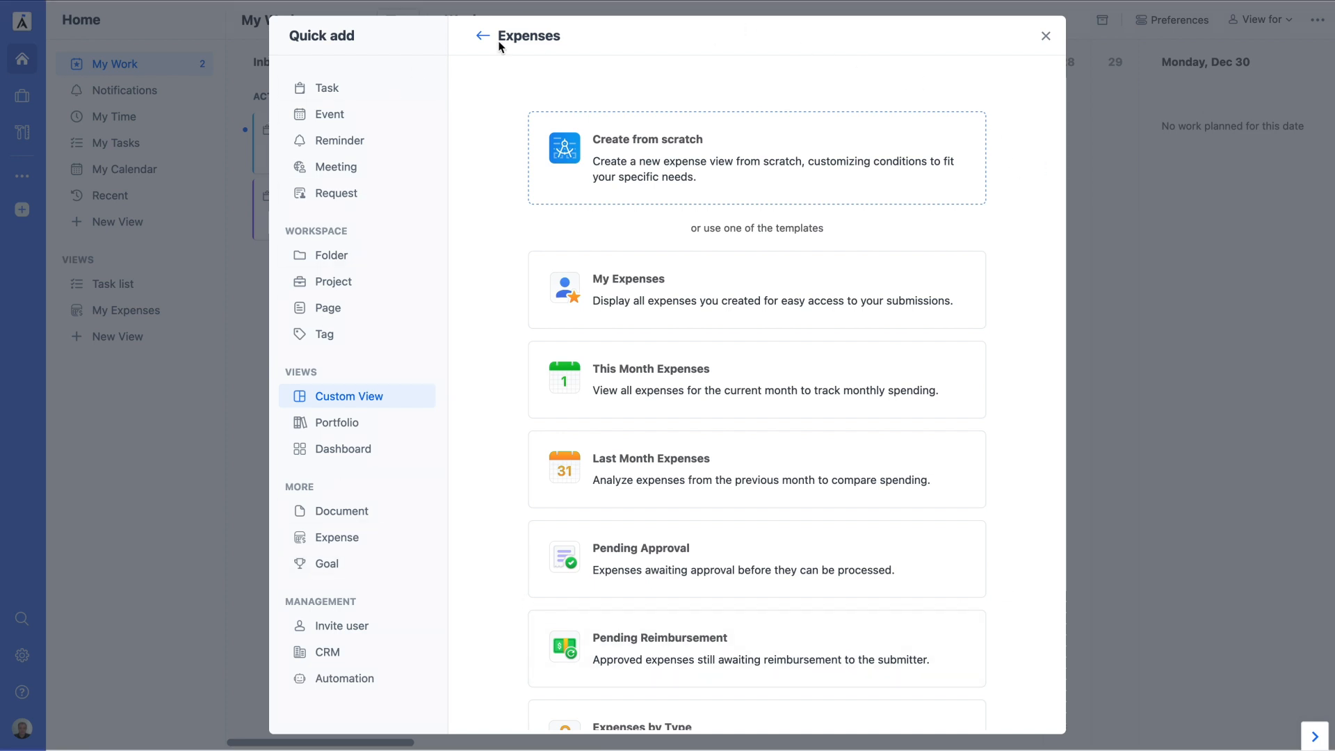
# Step: Create the Pending Approval view and approve the Landing page creation for Apex Tech expense
pyautogui.click(593, 586)
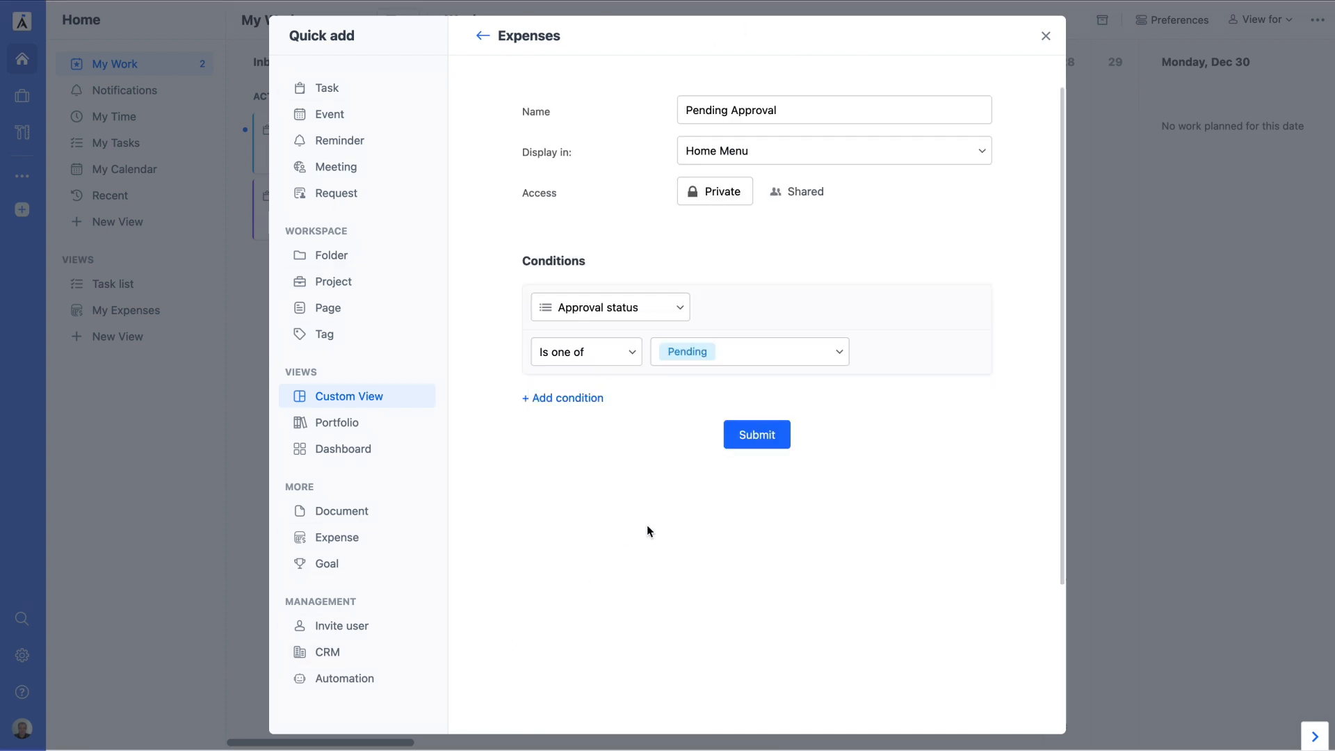
pyautogui.click(742, 445)
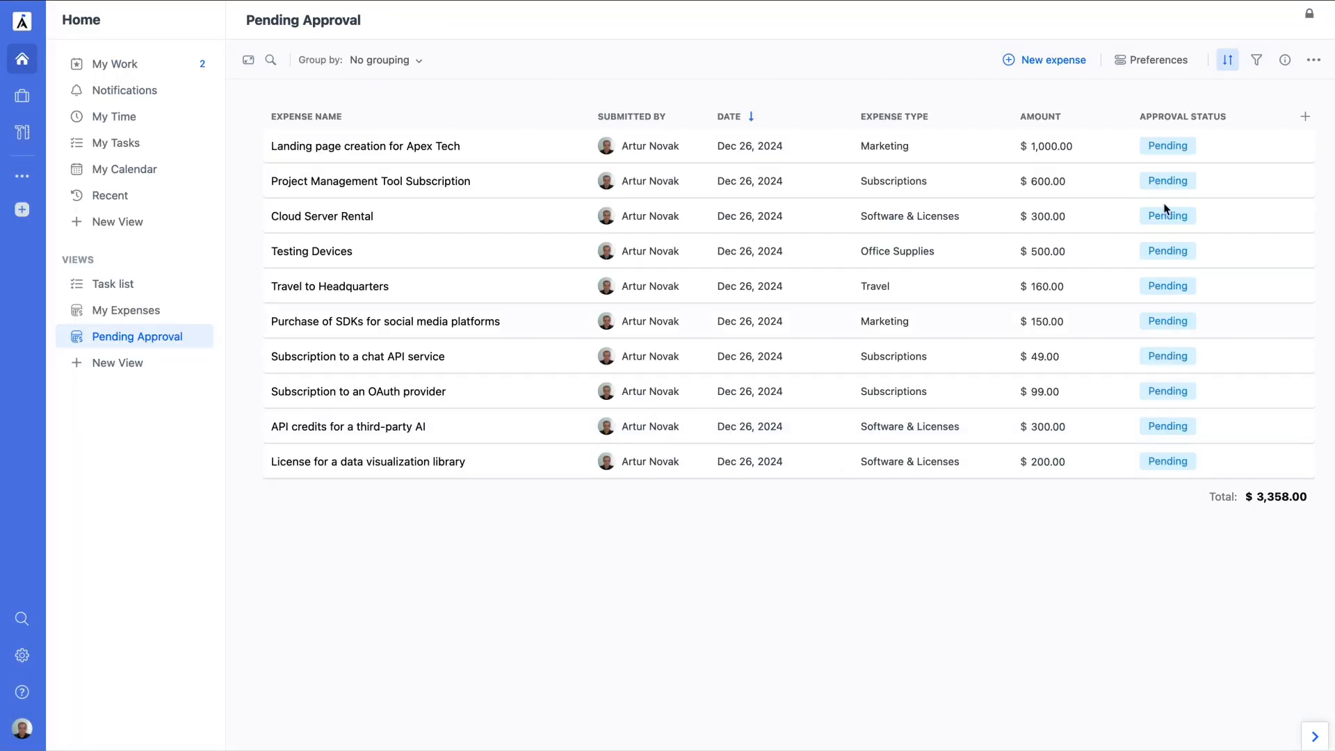
pyautogui.click(507, 158)
pyautogui.click(668, 393)
pyautogui.click(682, 464)
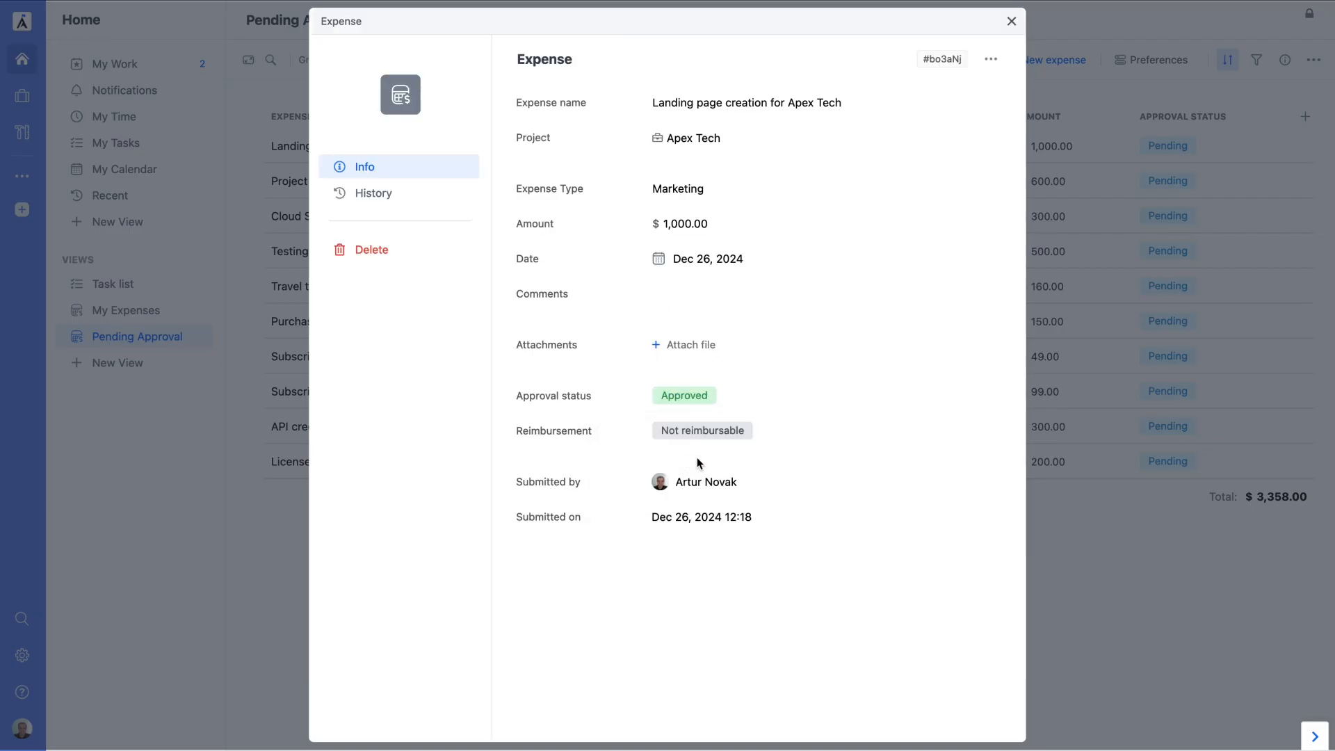
pyautogui.click(1043, 487)
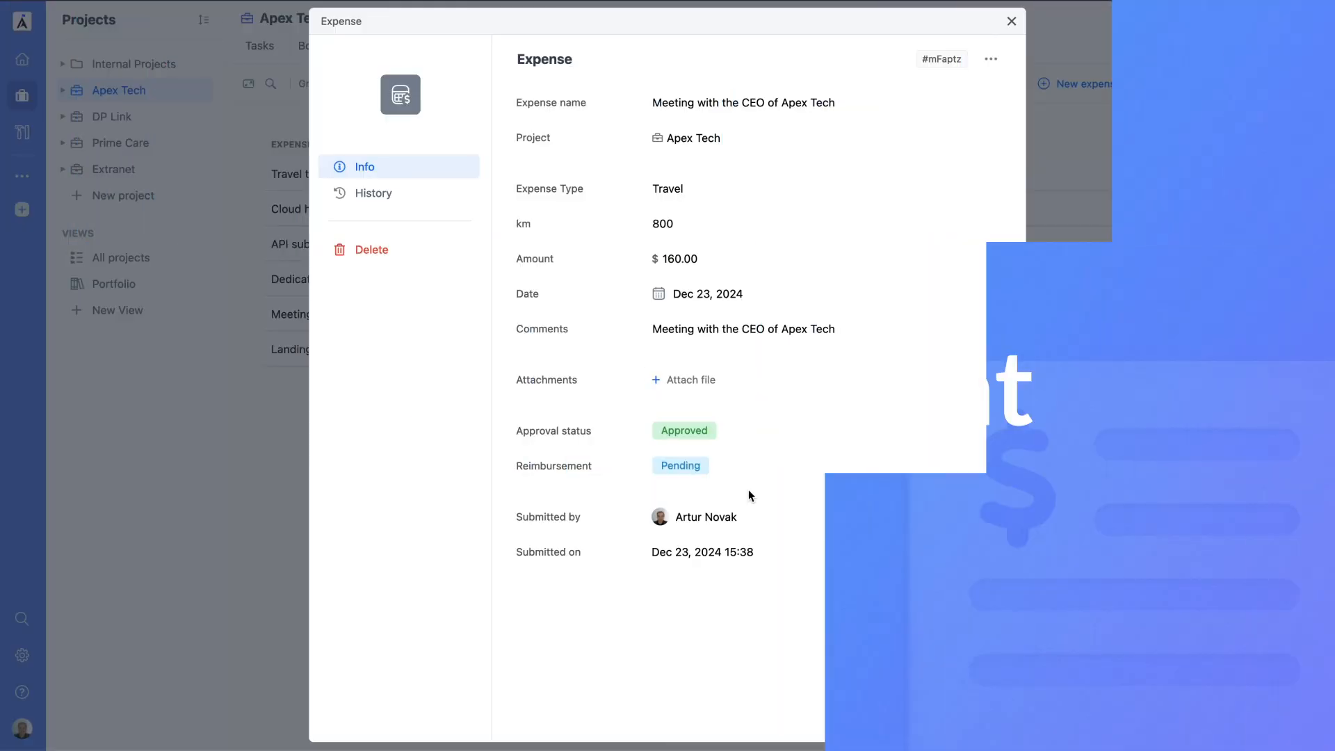
# Step: Keep the Meeting with the CEO expense's reimbursement at Pending and go to Billing & Finance settings
pyautogui.click(699, 466)
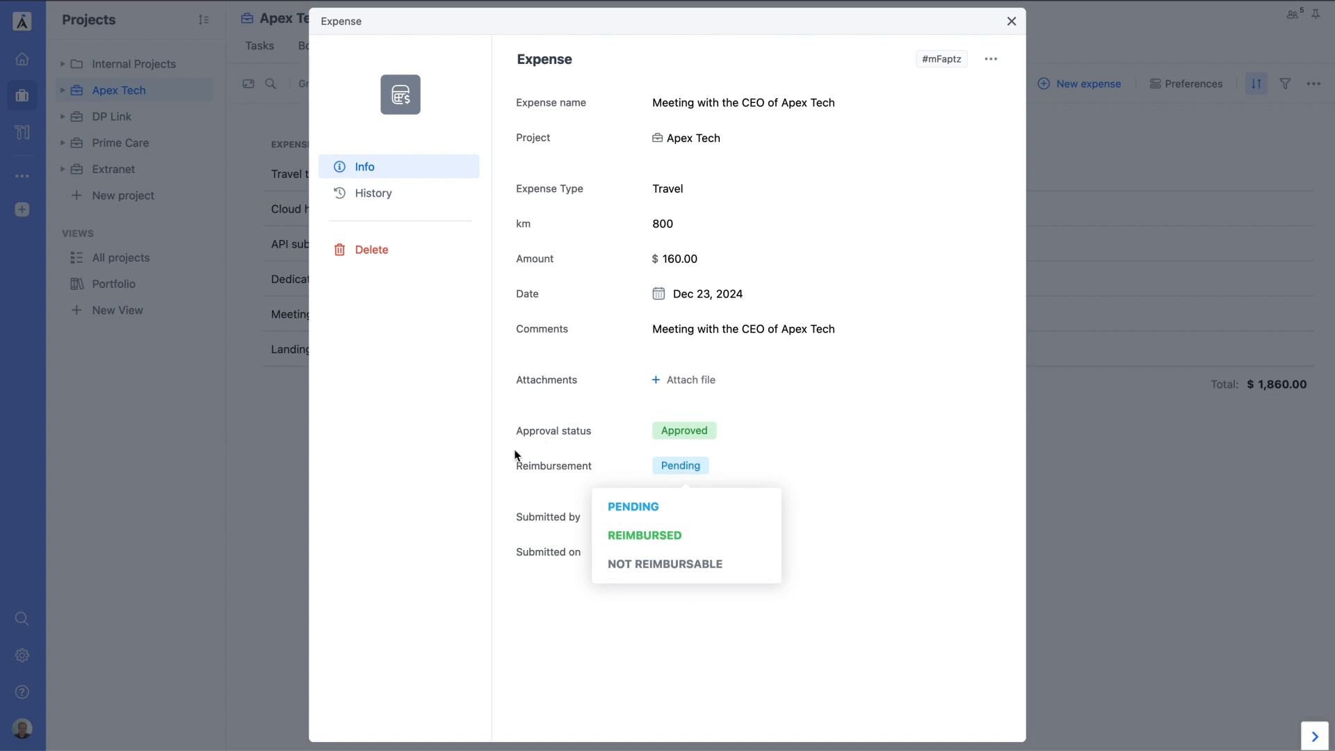
pyautogui.click(666, 603)
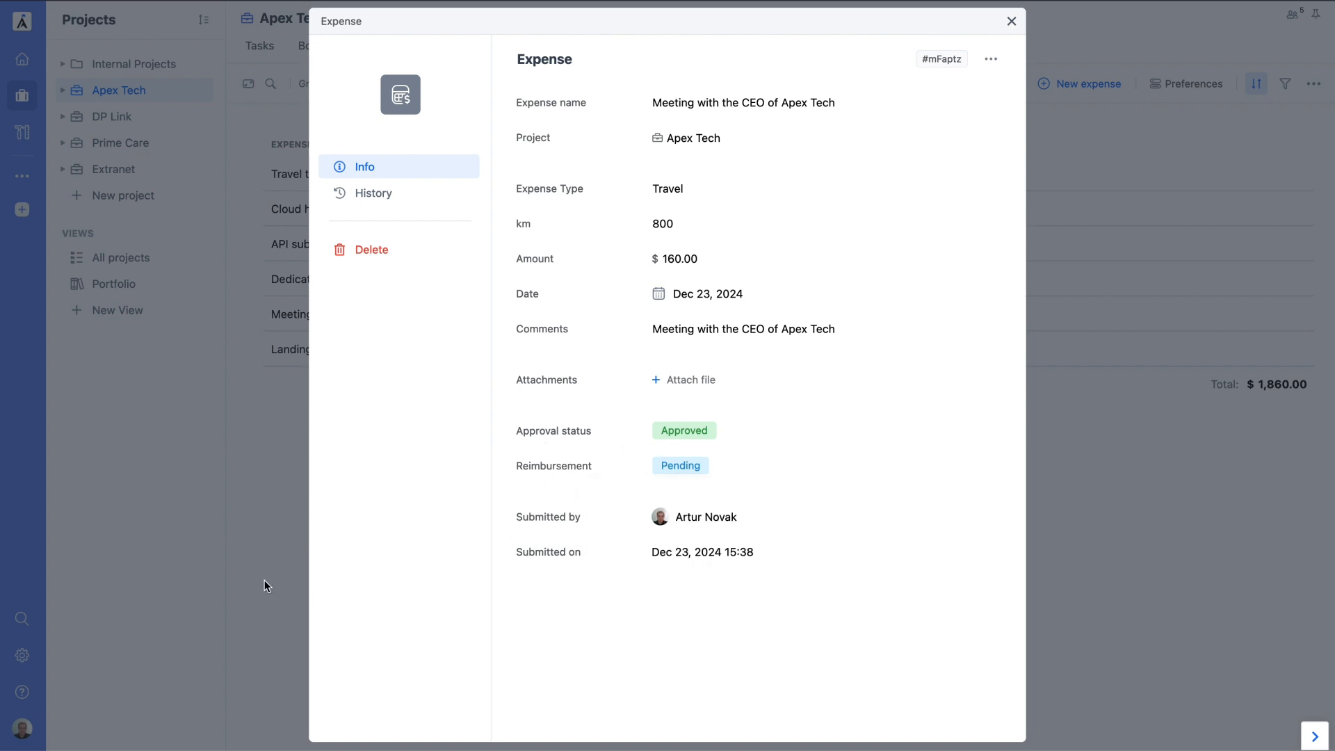
pyautogui.click(213, 554)
pyautogui.click(22, 656)
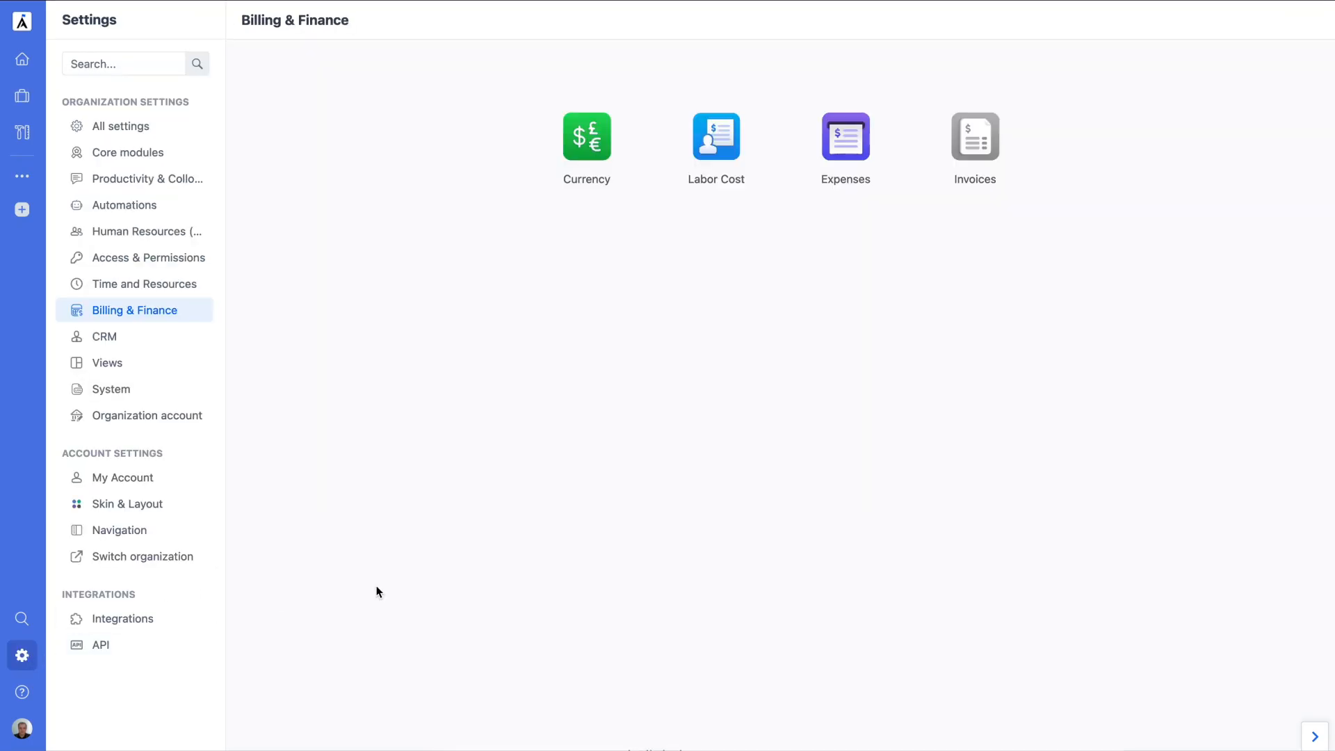
# Step: In Expenses settings, make the Travel category's default reimbursement status Reimbursed
pyautogui.click(843, 148)
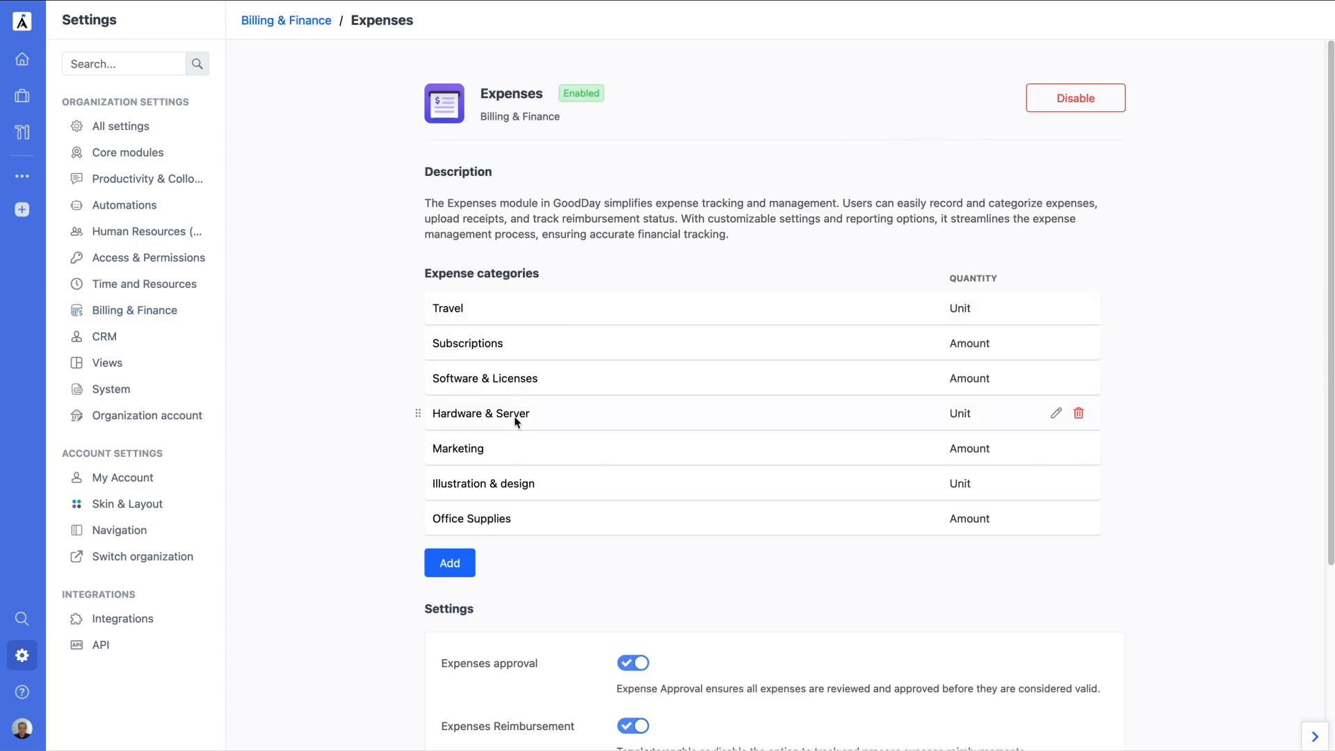
pyautogui.scroll(-3, 514, 417)
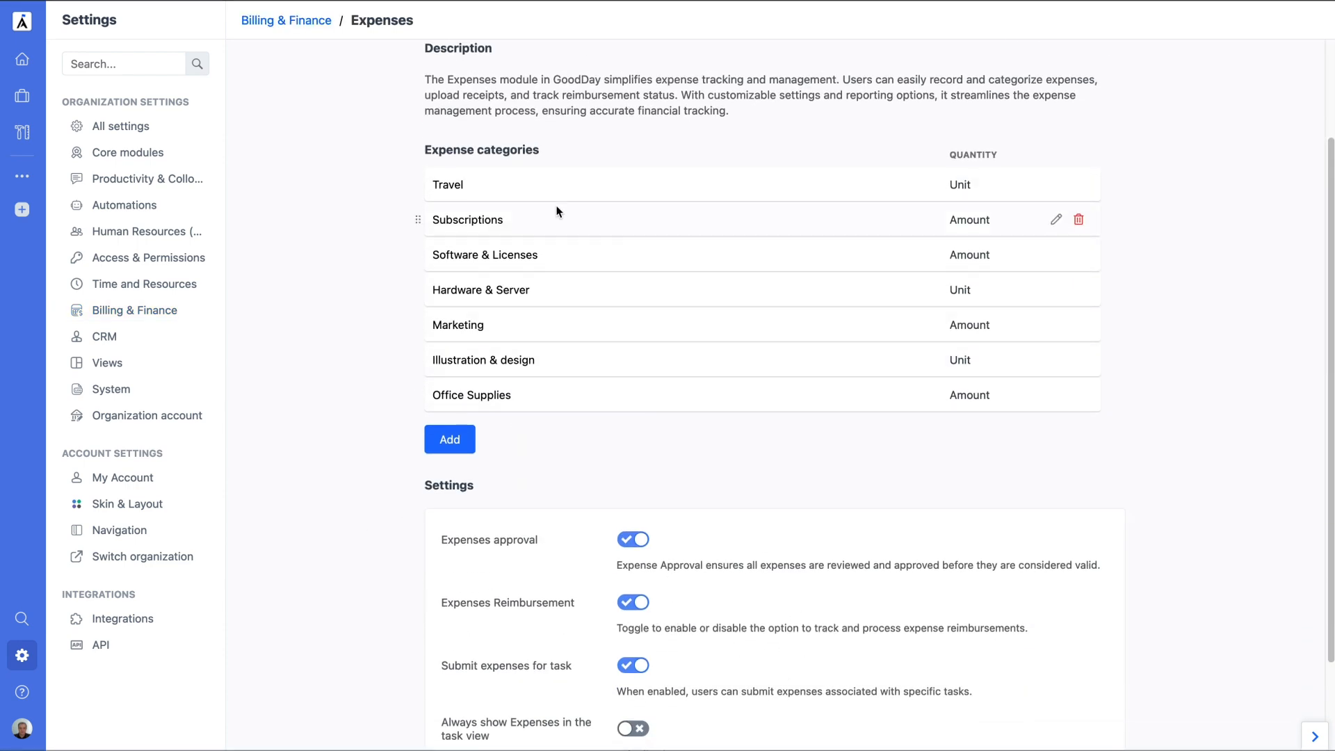
pyautogui.click(545, 186)
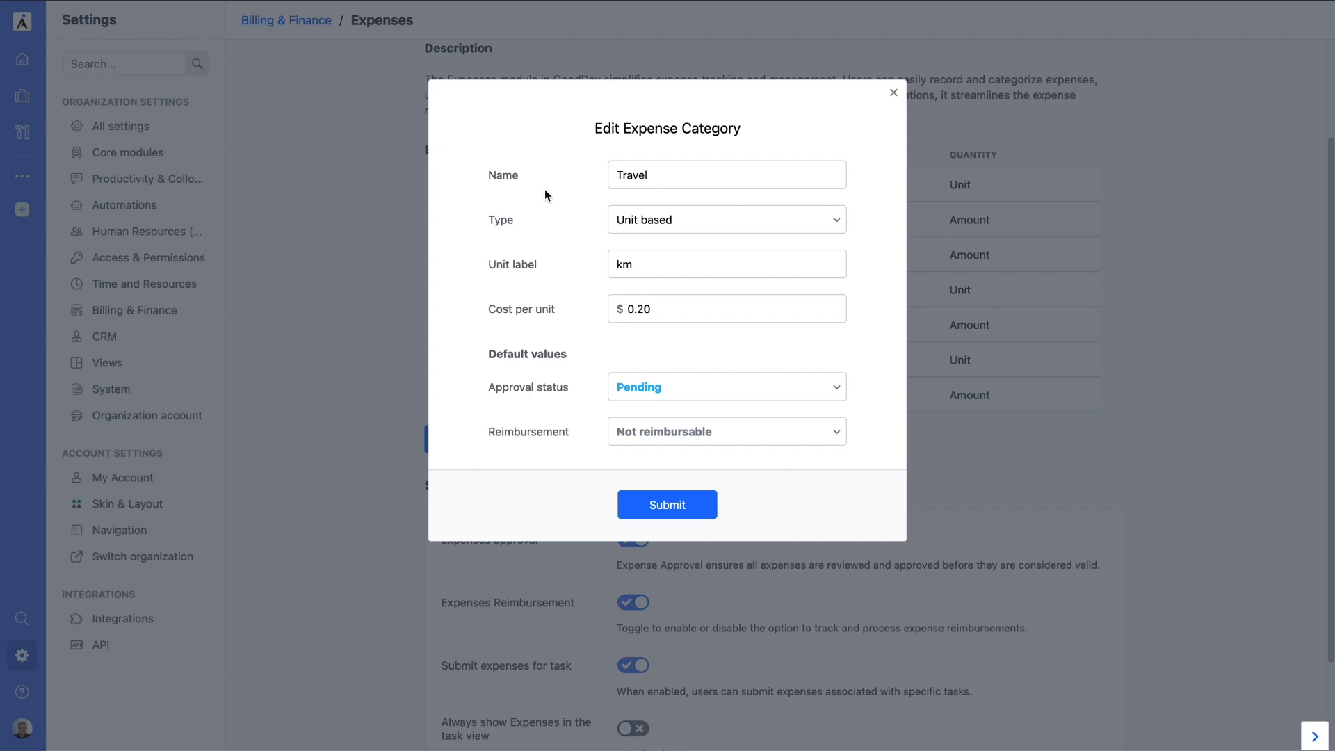
pyautogui.click(656, 438)
pyautogui.click(695, 500)
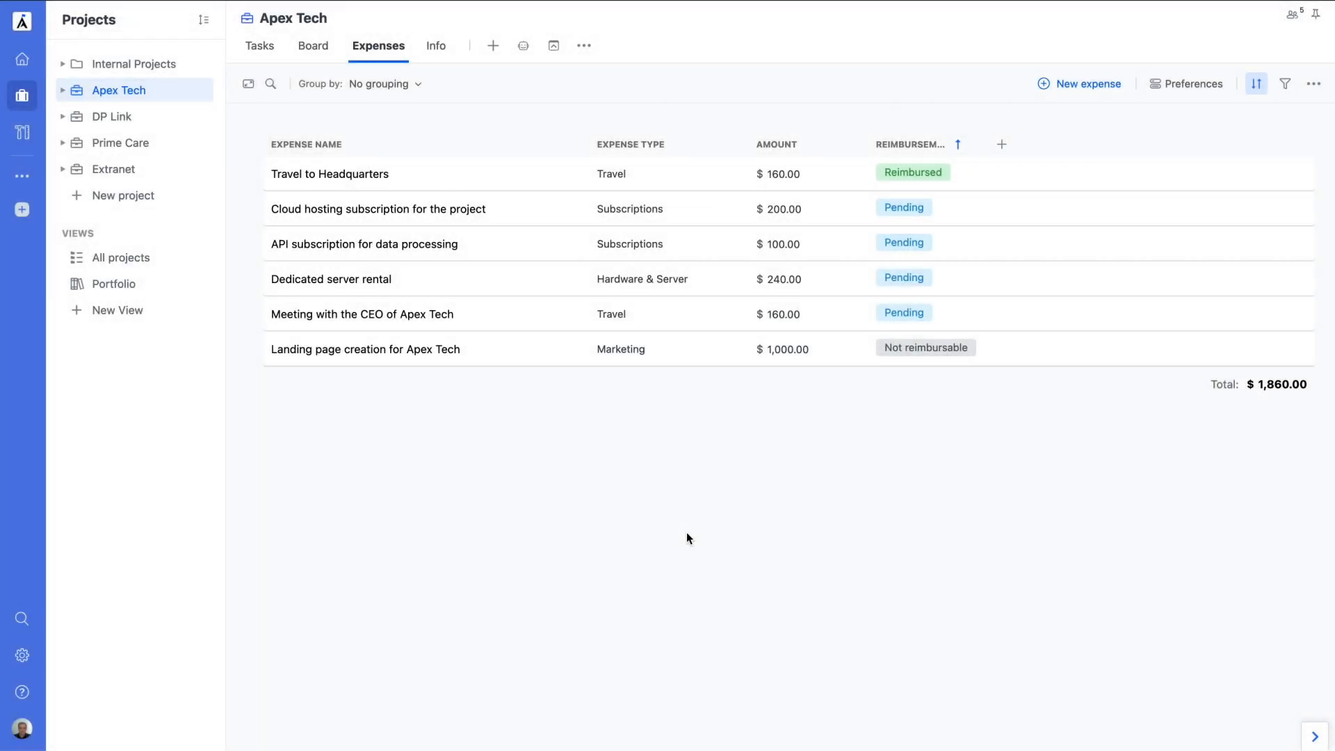
# Step: Change the Meeting with the CEO of Apex Tech expense's reimbursement from Pending to Reimbursed
pyautogui.click(439, 315)
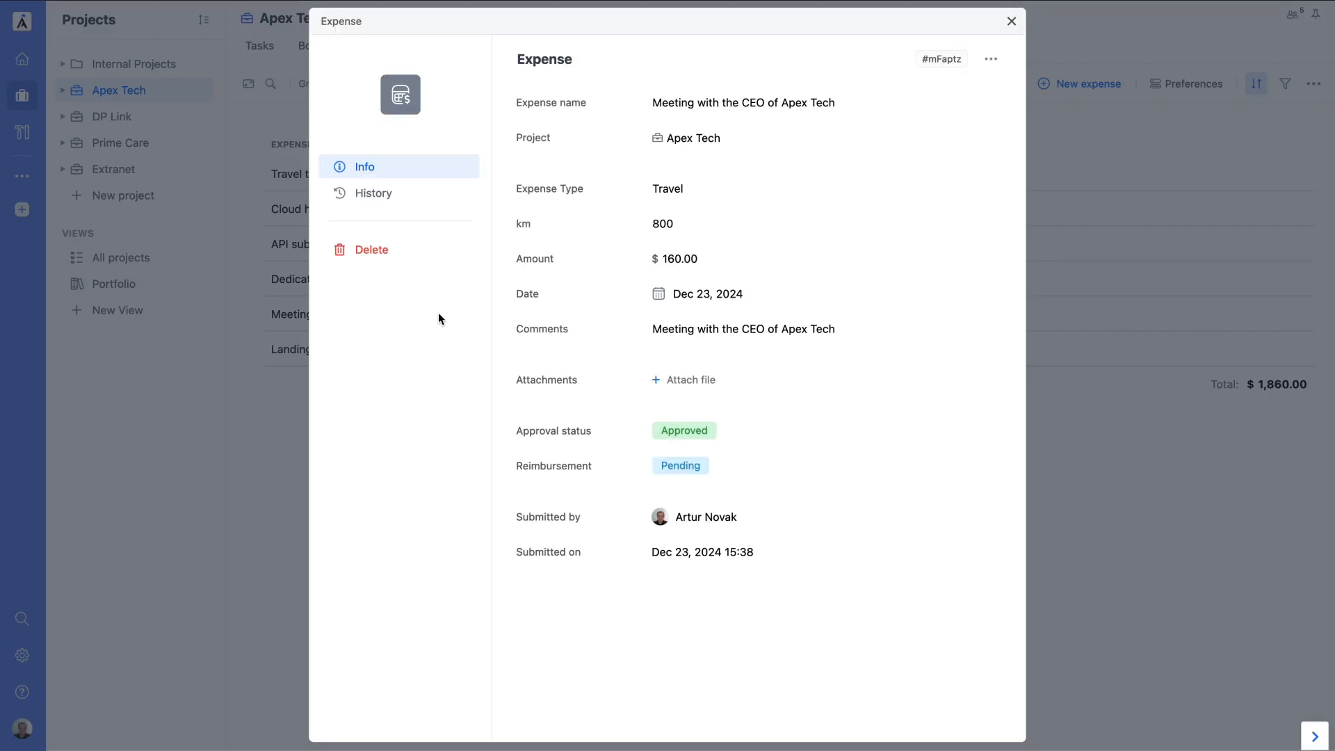
pyautogui.click(687, 465)
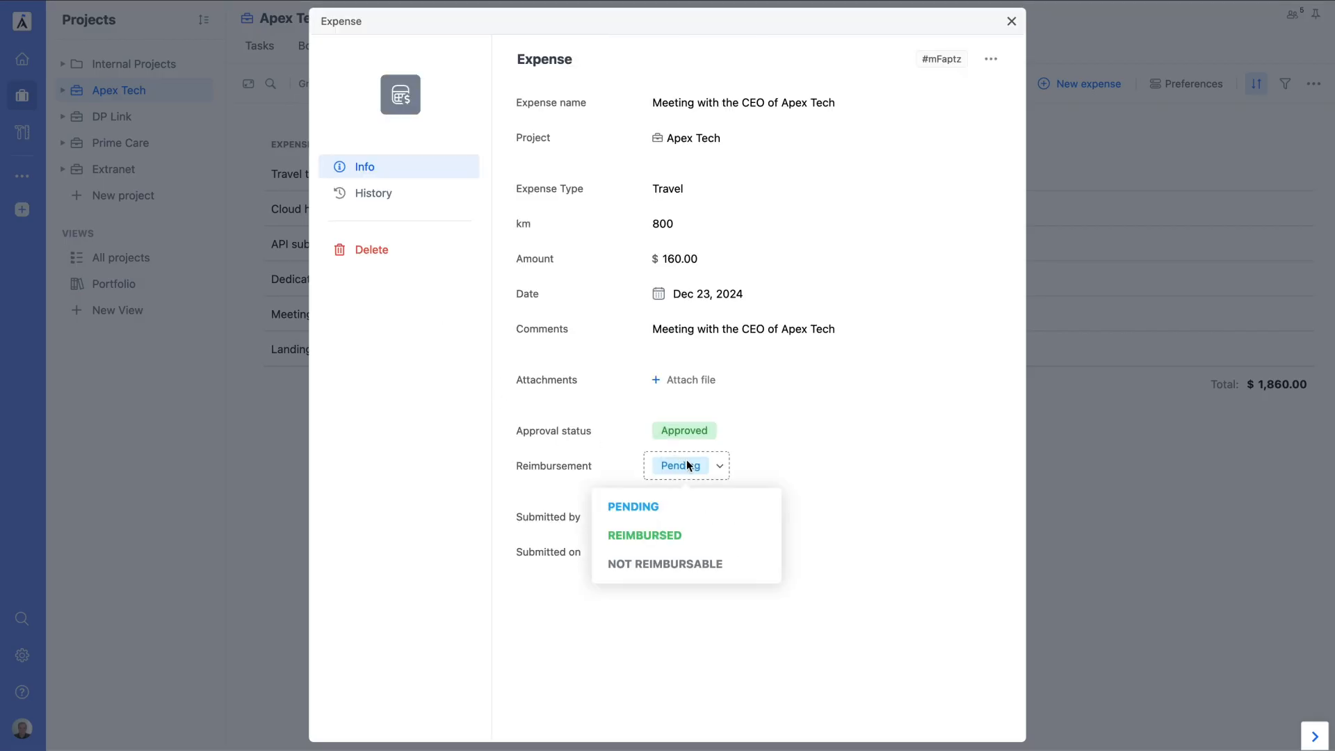
pyautogui.click(680, 540)
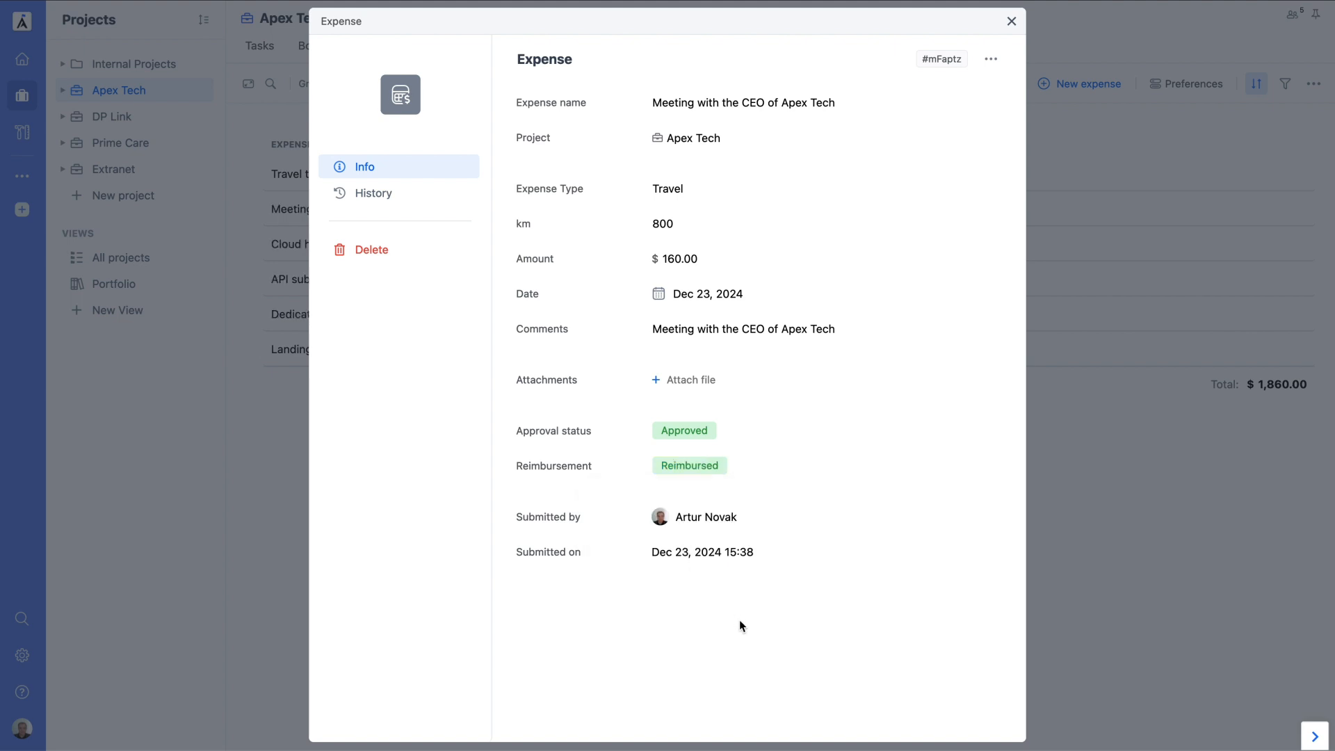